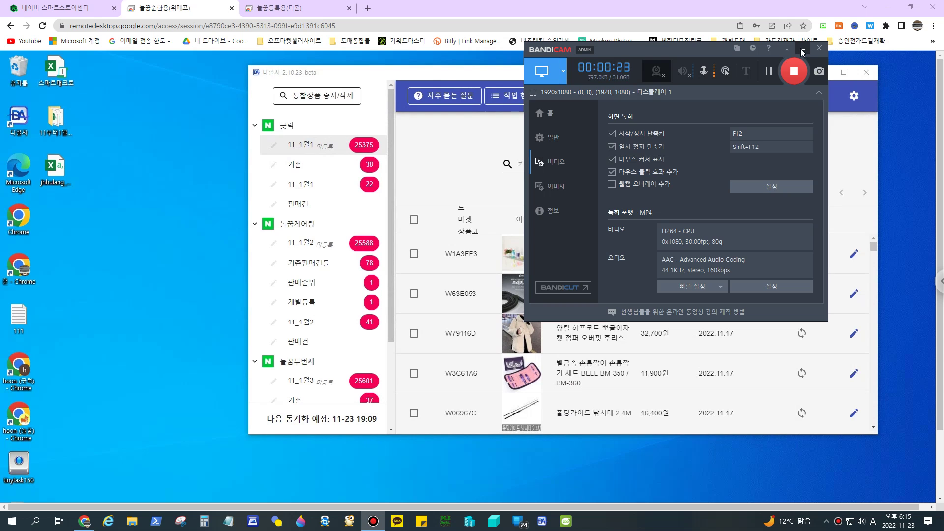
Open the unregistered 11_1월1 group under 굿럭 and set the list to 1000 products per page.
click(802, 50)
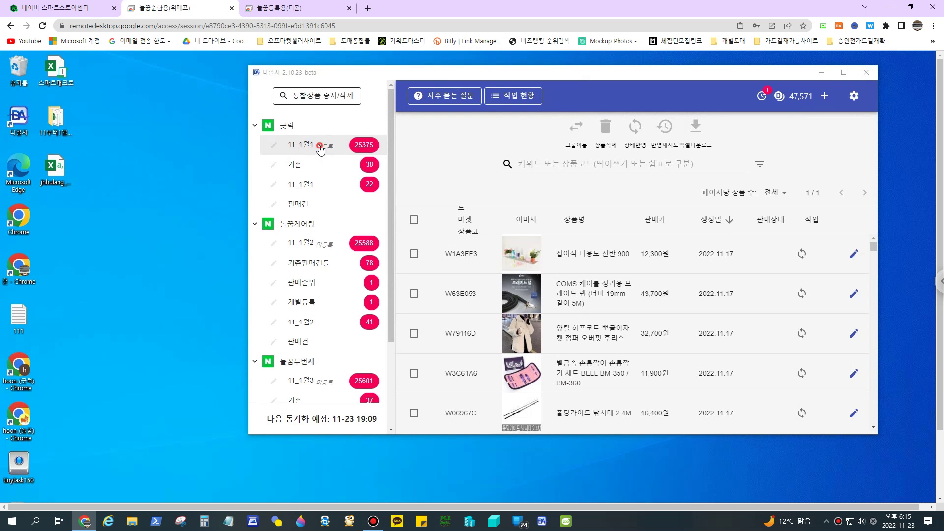
click(337, 152)
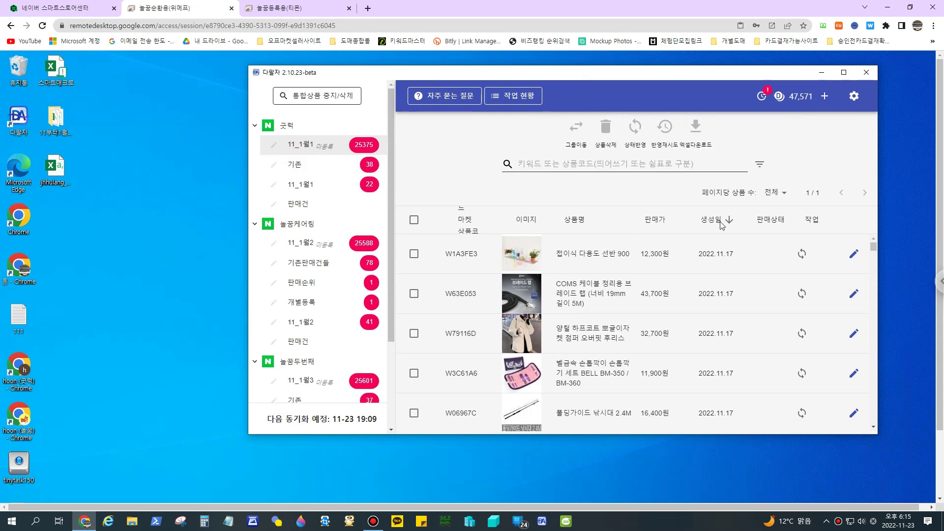
click(775, 193)
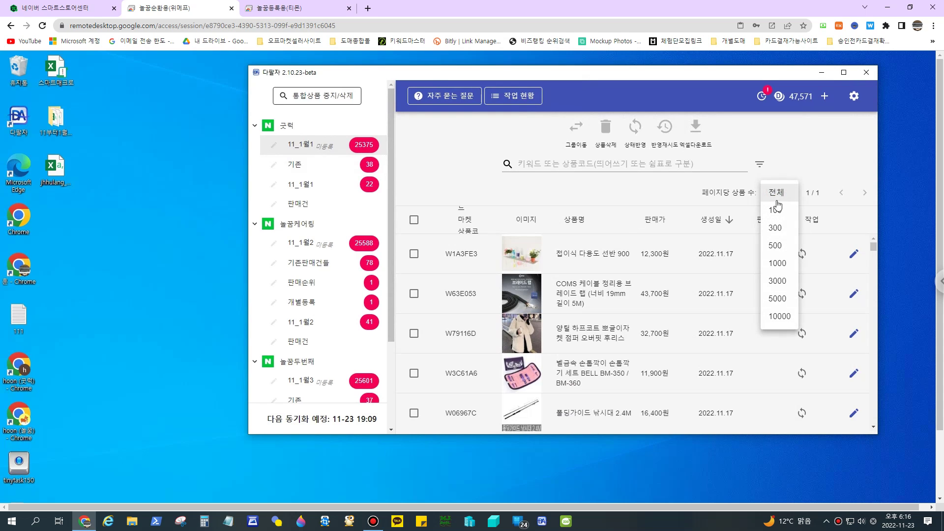
click(779, 264)
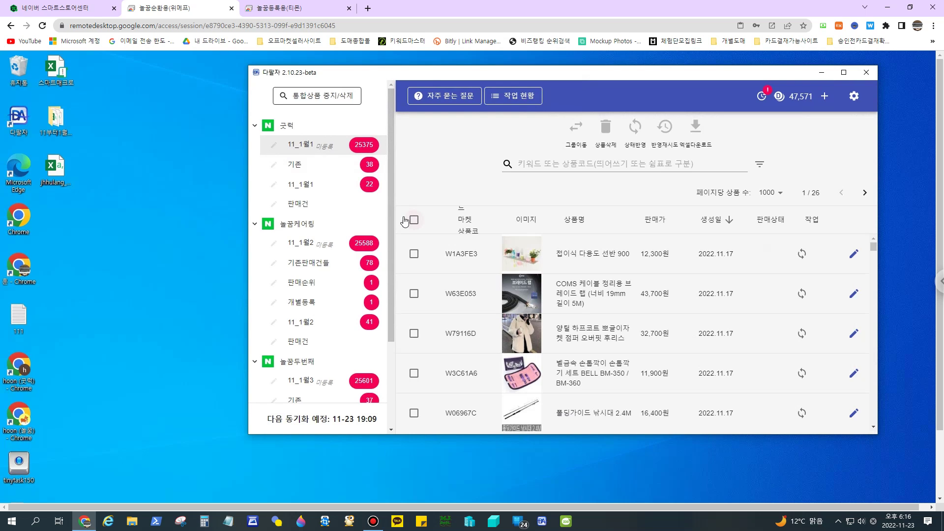
Exclude 동기화 대기 items in the status filter, clear the product selection and look through the filtered list.
click(413, 219)
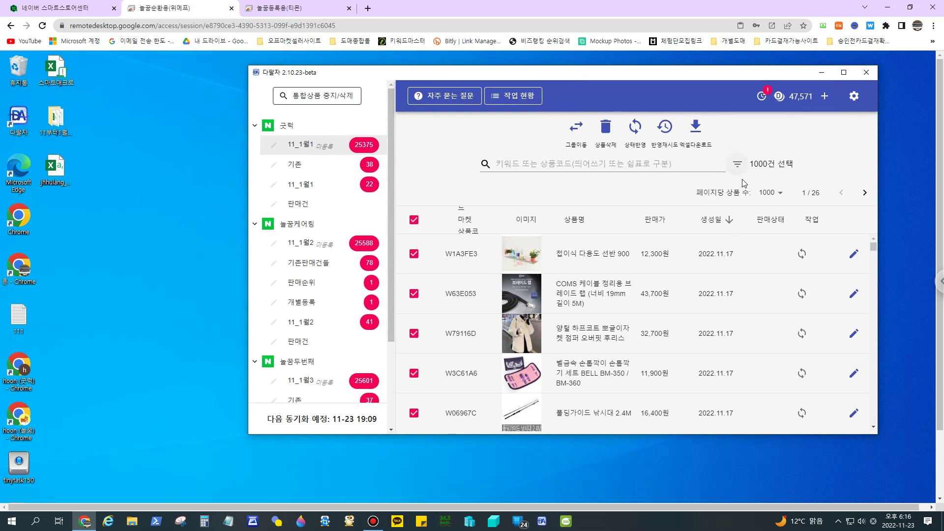
click(737, 164)
click(751, 241)
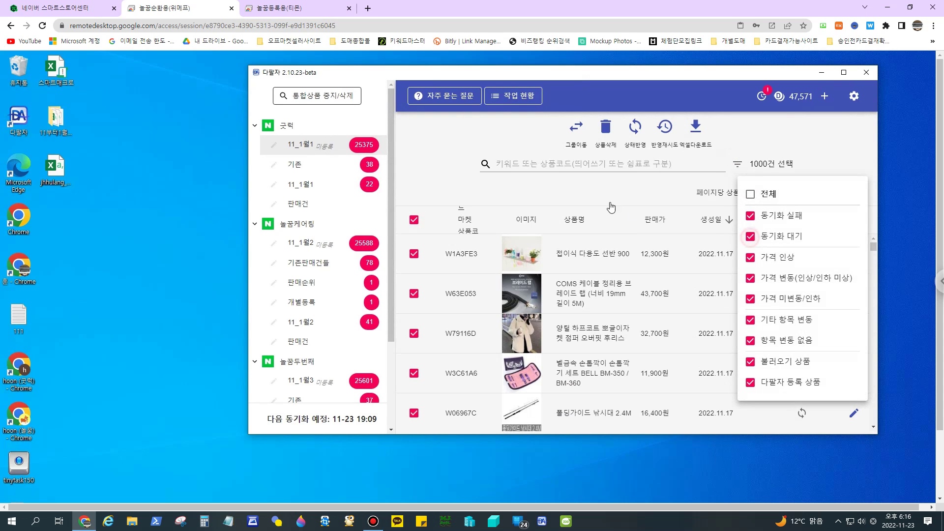
click(453, 182)
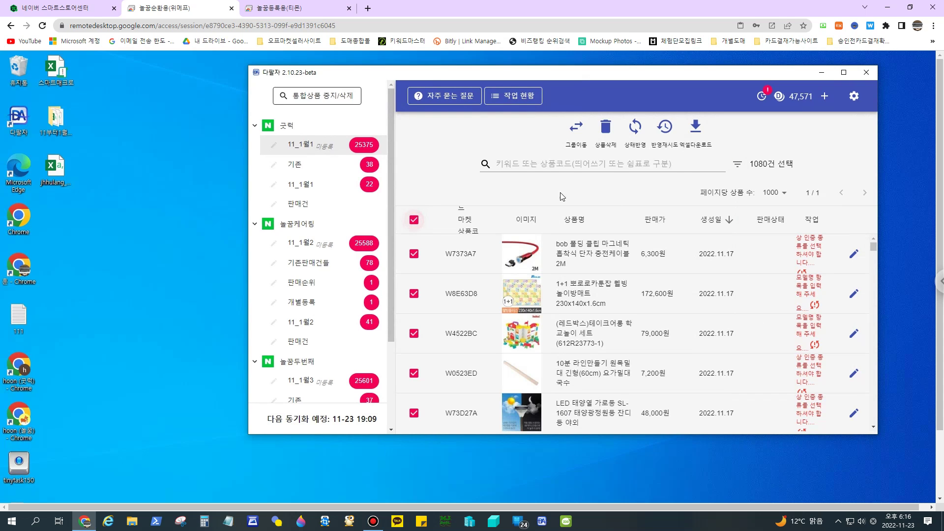
click(414, 221)
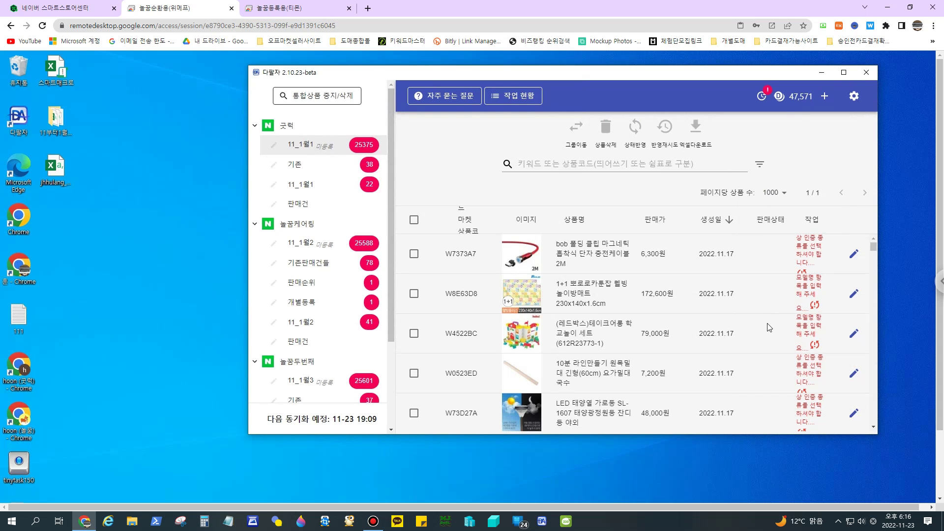
scroll(769, 325, down, 3)
scroll(766, 324, up, 4)
Change the status filter to exclude 동기화 실패 items and include 동기화 대기 items.
click(761, 165)
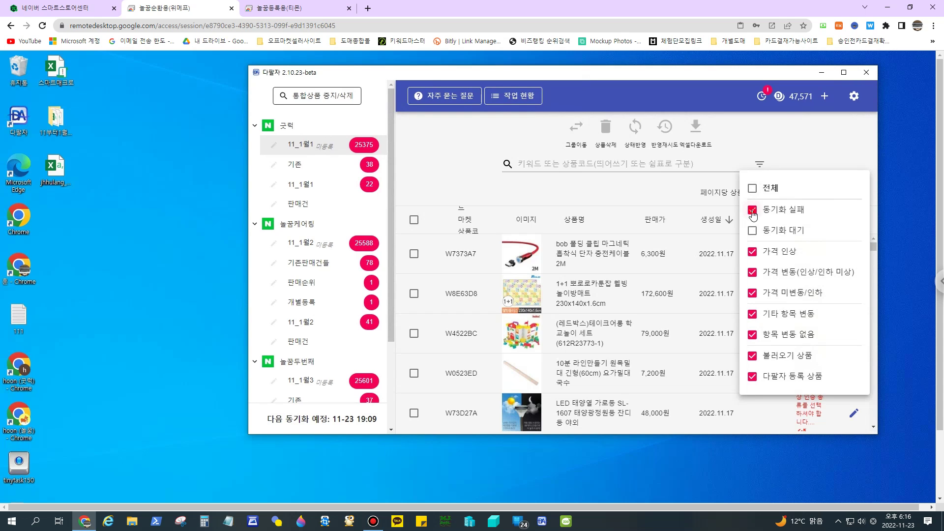
click(753, 212)
click(752, 231)
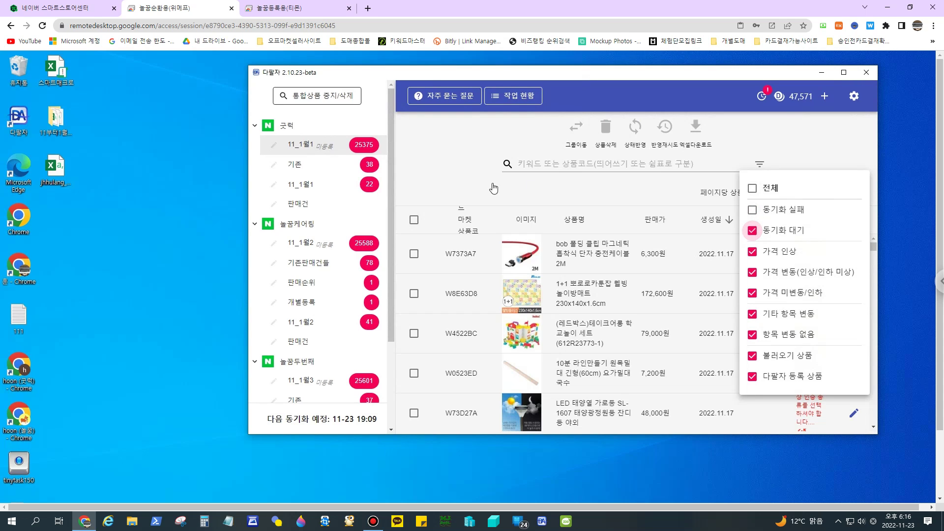
click(429, 183)
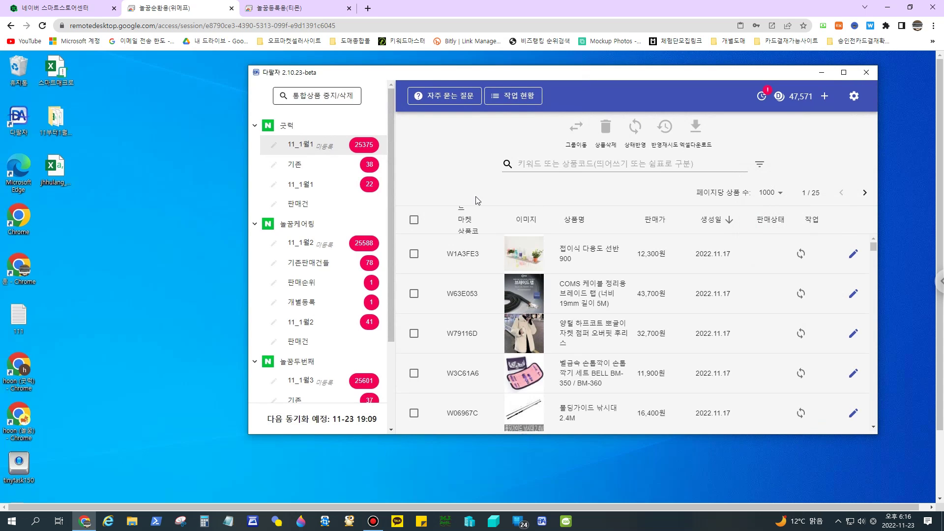
Select all products on the page and run 상태반영, registering them with the sold-out products excluded.
click(413, 220)
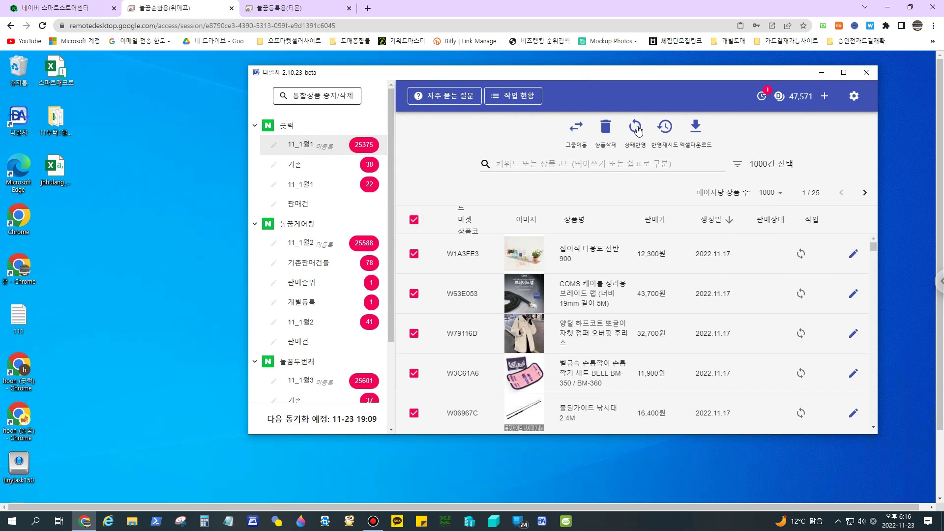
click(638, 129)
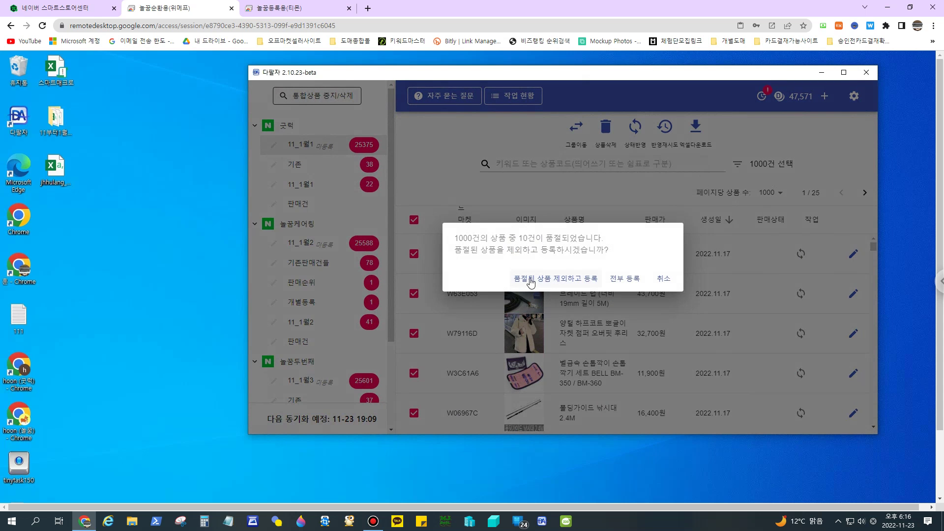
click(556, 281)
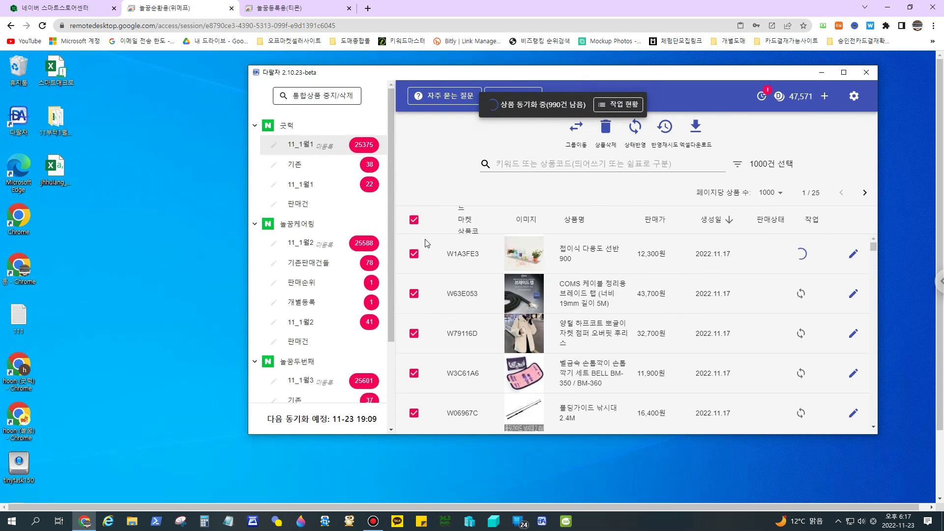
Delete product W90BCDC from the unregistered 11_1월2 group under 놀꿈케어링.
click(322, 245)
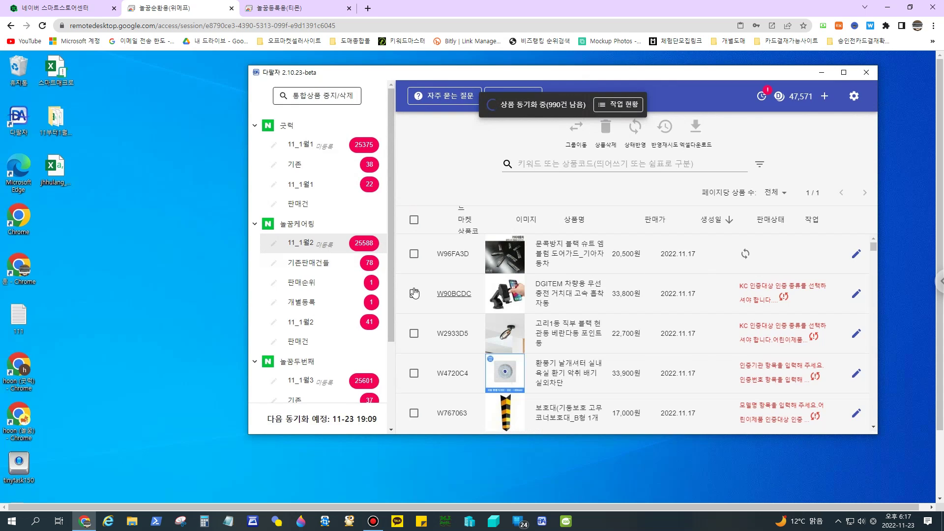
click(437, 291)
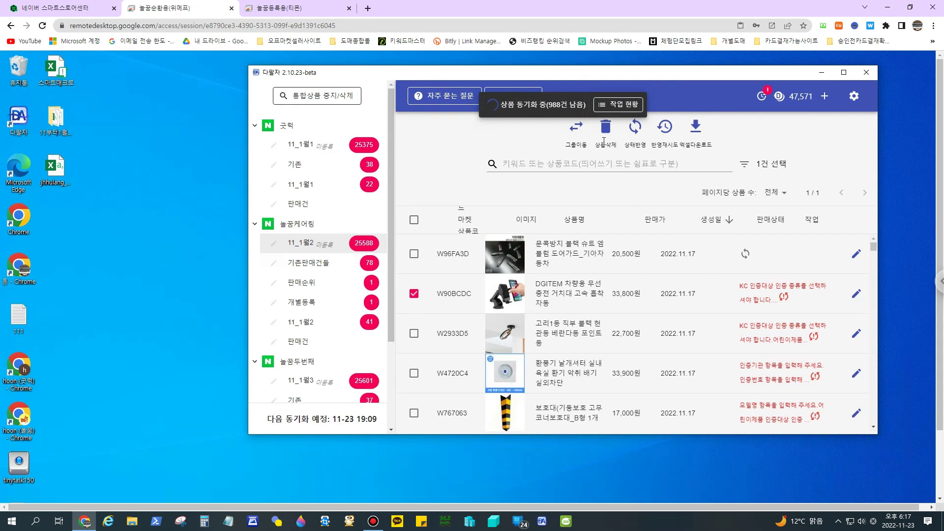
click(604, 142)
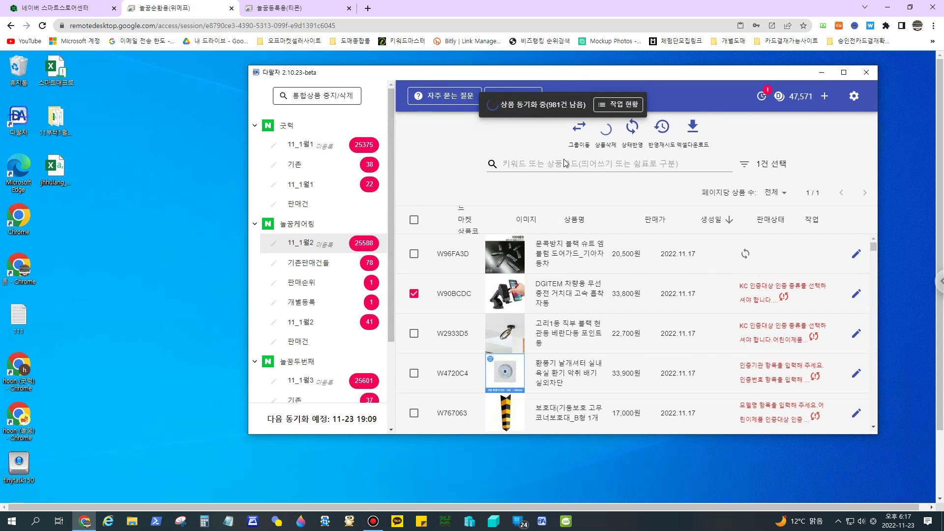
In the registered 11_1월2 group, mark product W7A9014 for deletion, apply it with 상태반영 and deselect the product.
click(309, 326)
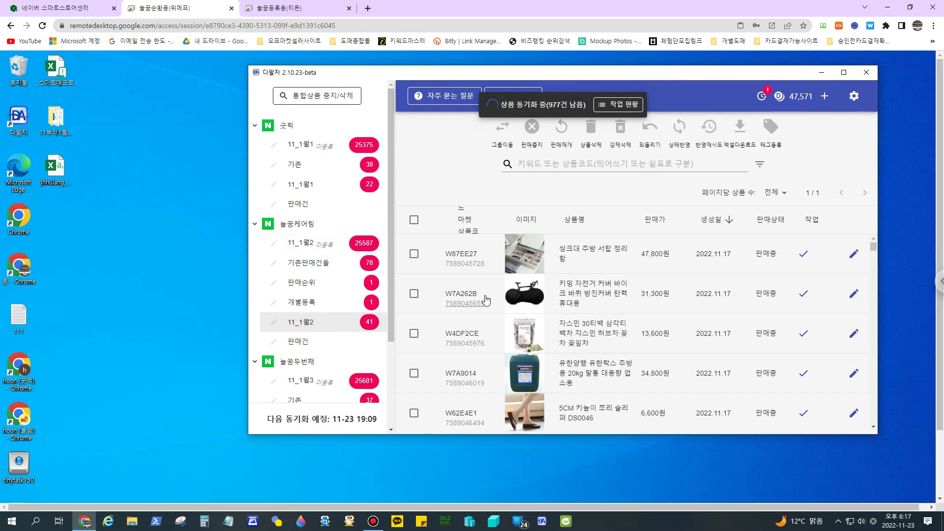
scroll(486, 300, down, 1)
scroll(486, 300, down, 1)
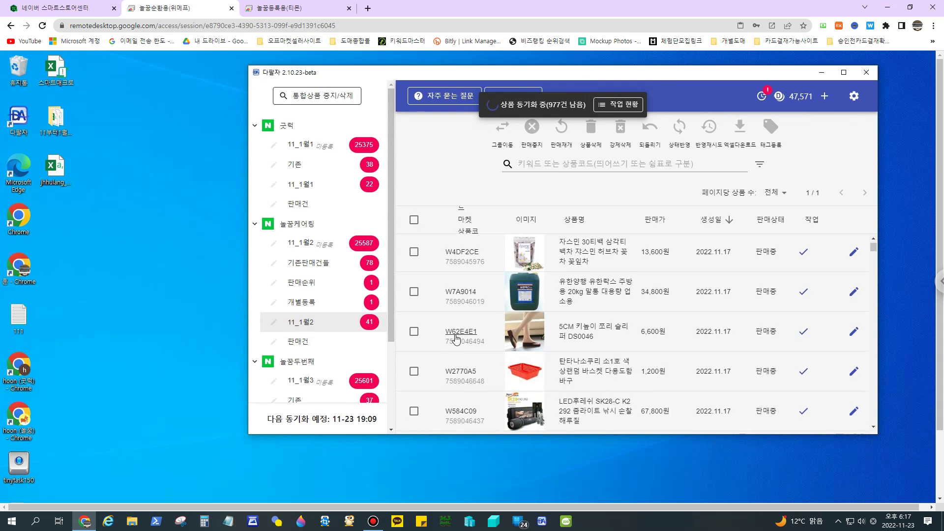
click(414, 292)
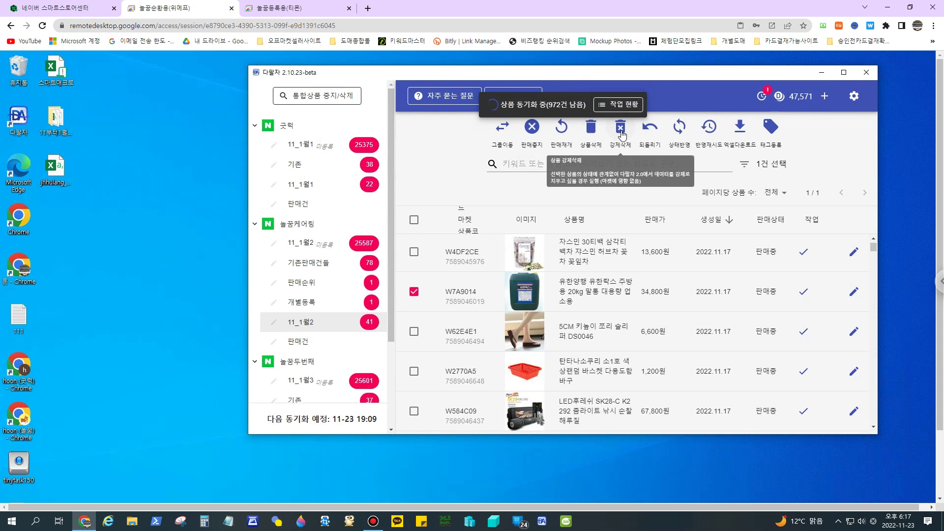
click(592, 131)
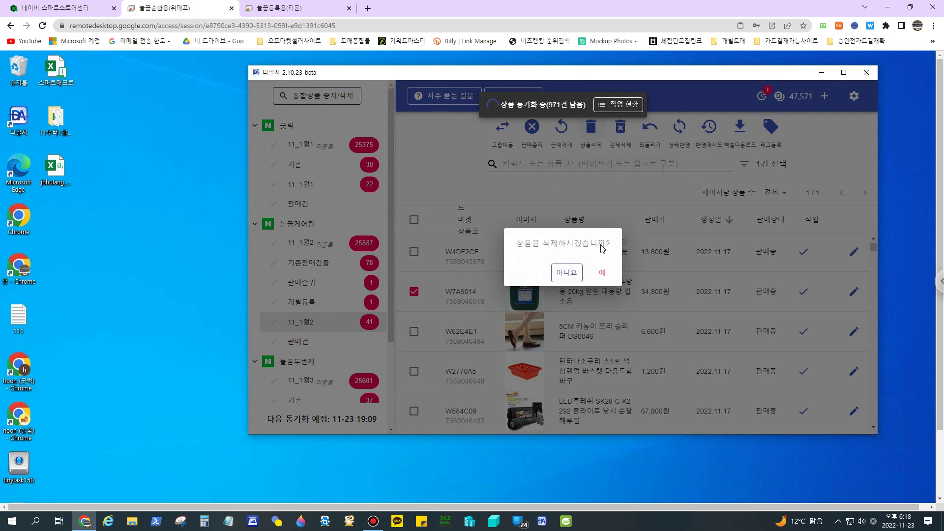
click(603, 274)
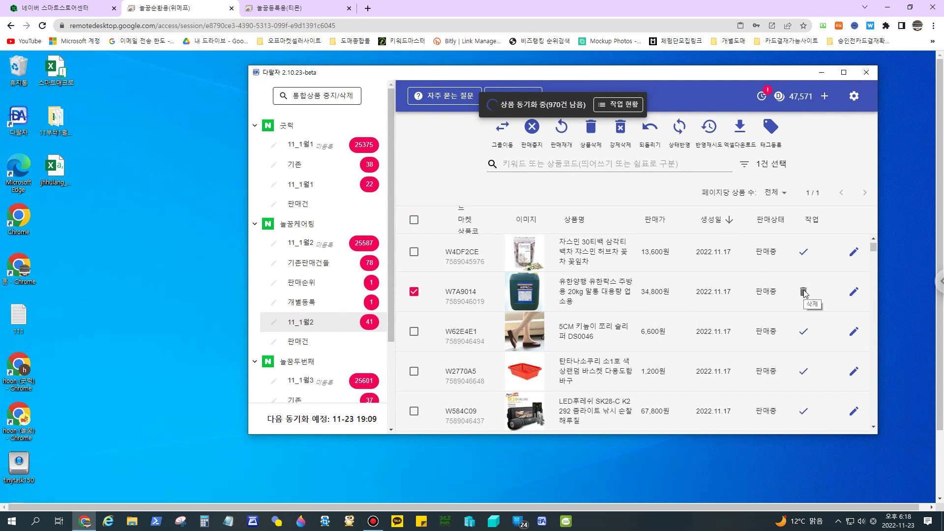
click(680, 127)
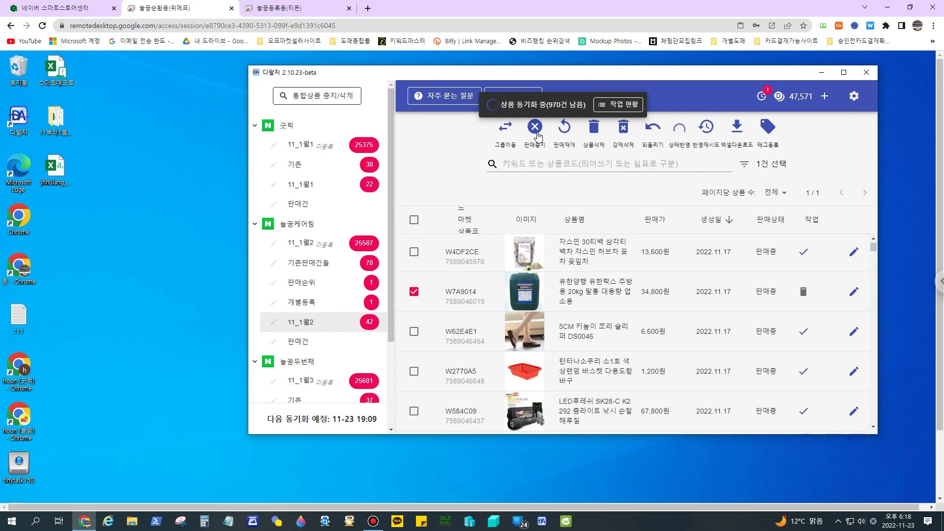
click(414, 292)
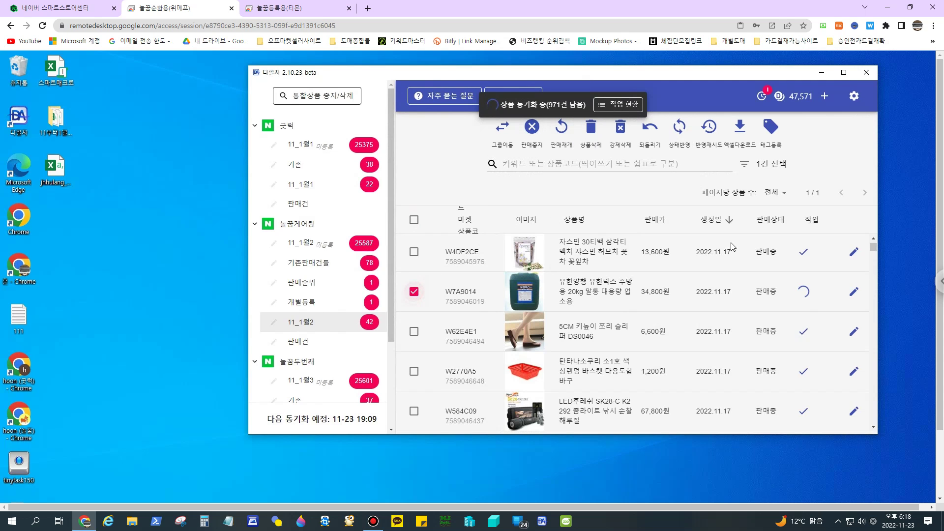
Select product W4DF2CE, set it to 판매중지 and revert that pending change with 되돌리기.
click(414, 253)
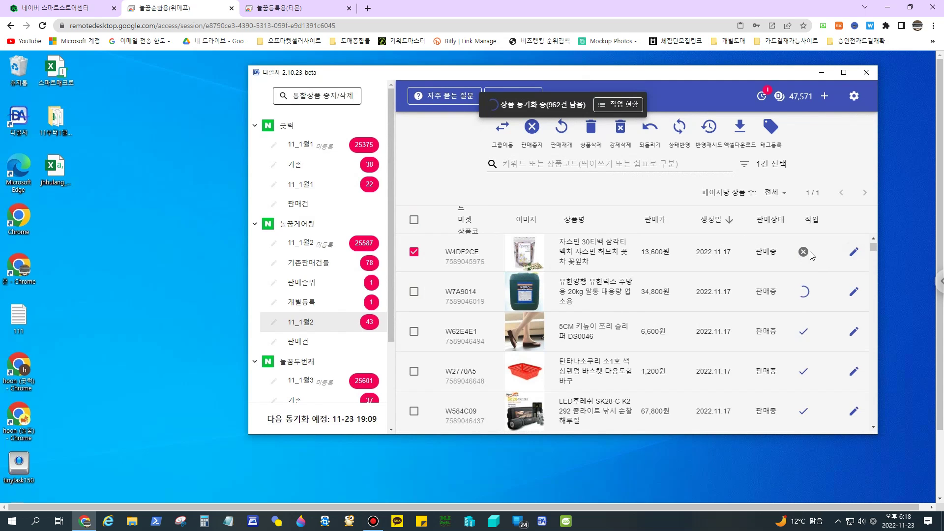
click(650, 128)
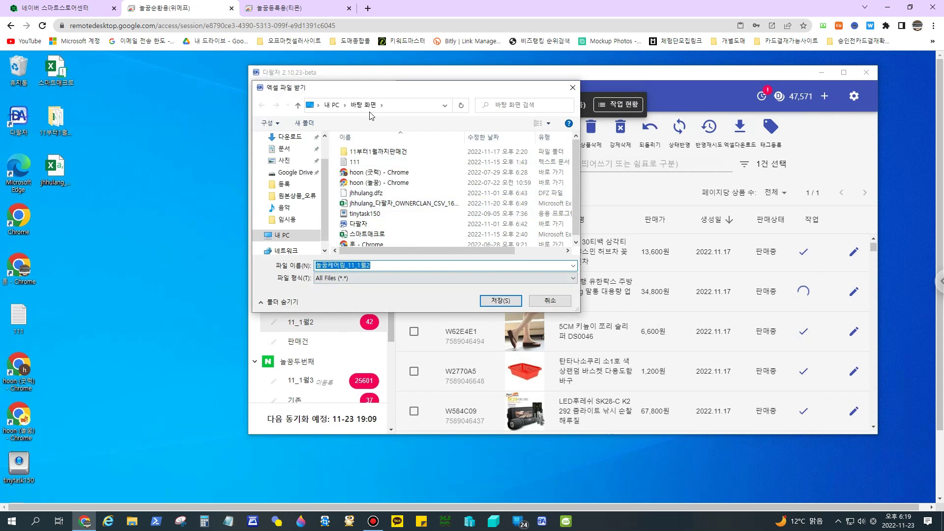
Save the selected product's Excel download to the desktop as 놀꿈케어링_11_1월2 and open the file in Excel.
click(497, 302)
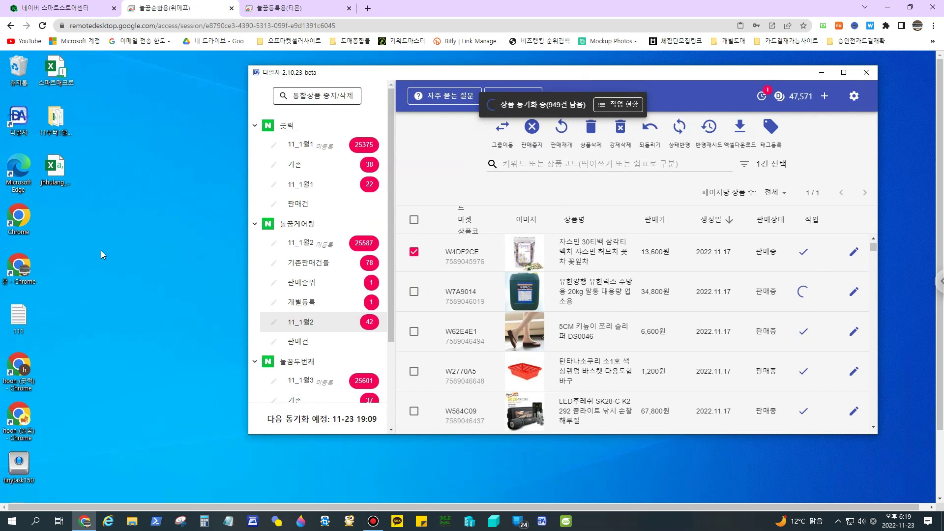
double_click(55, 224)
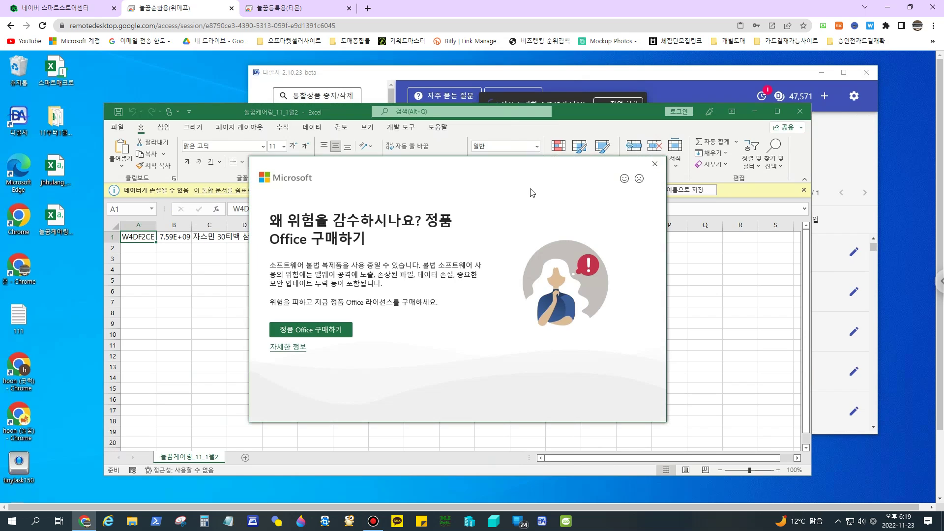
click(655, 164)
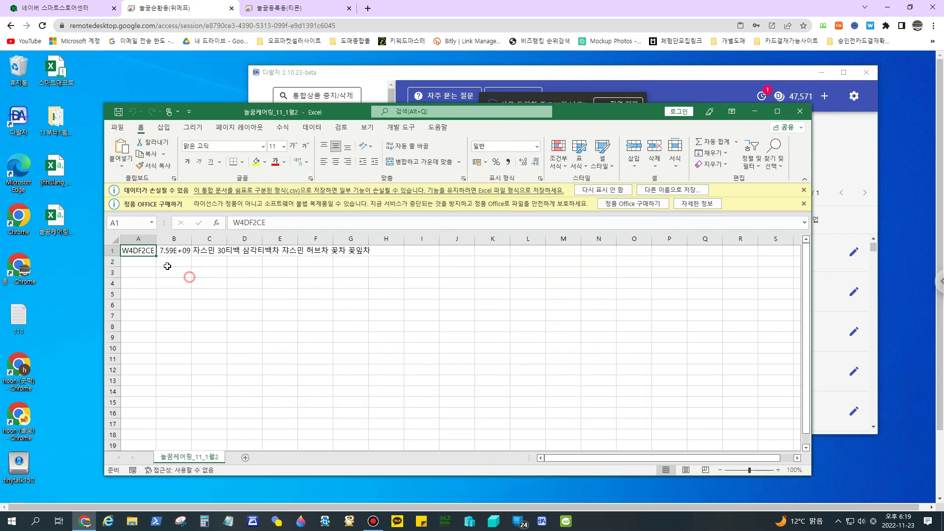
Widen column B to read the full market product code in the exported sheet.
click(188, 274)
click(172, 249)
drag(192, 239, 302, 239)
click(251, 251)
click(377, 292)
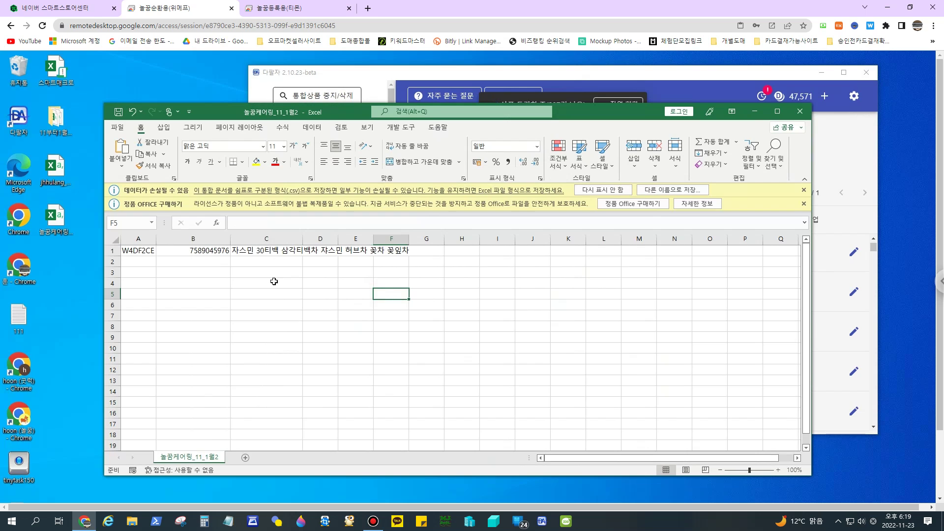
Close the exported 놀꿈케어링_11_1월2 file without saving changes.
drag(606, 123, 580, 131)
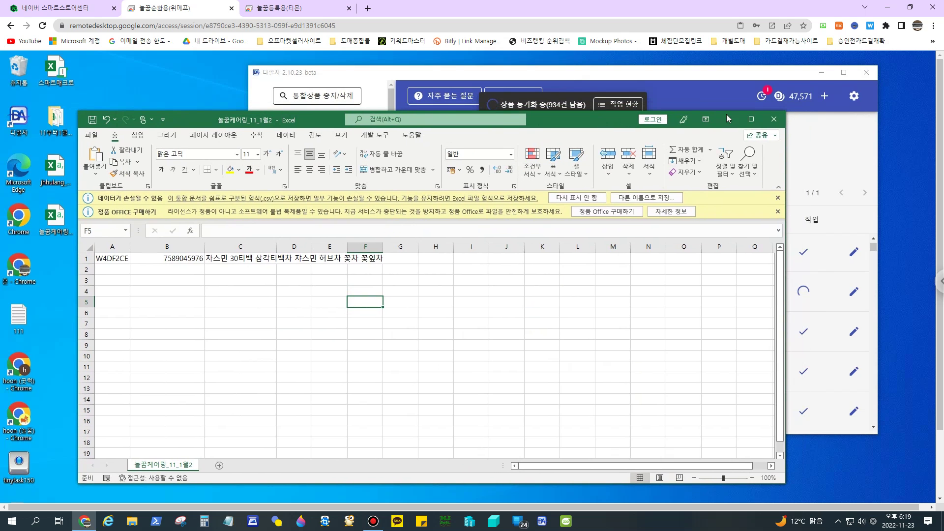
click(773, 119)
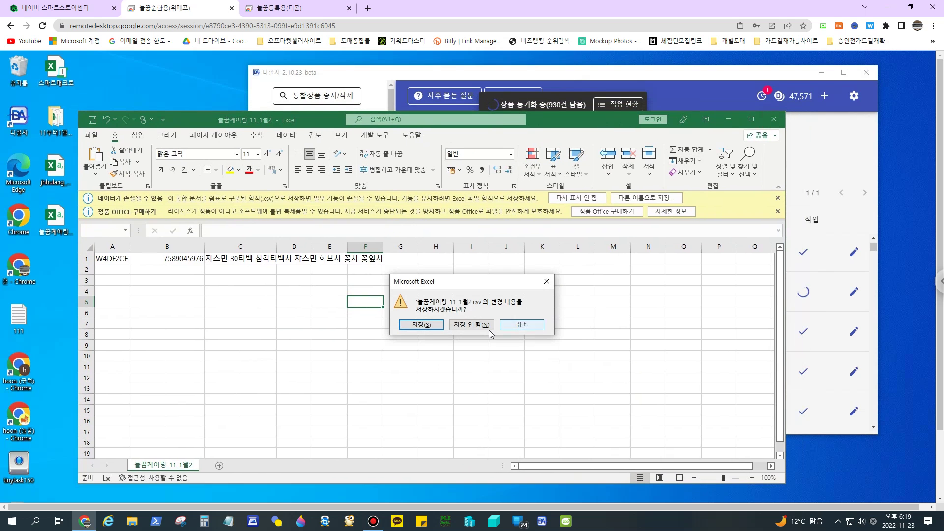
click(521, 323)
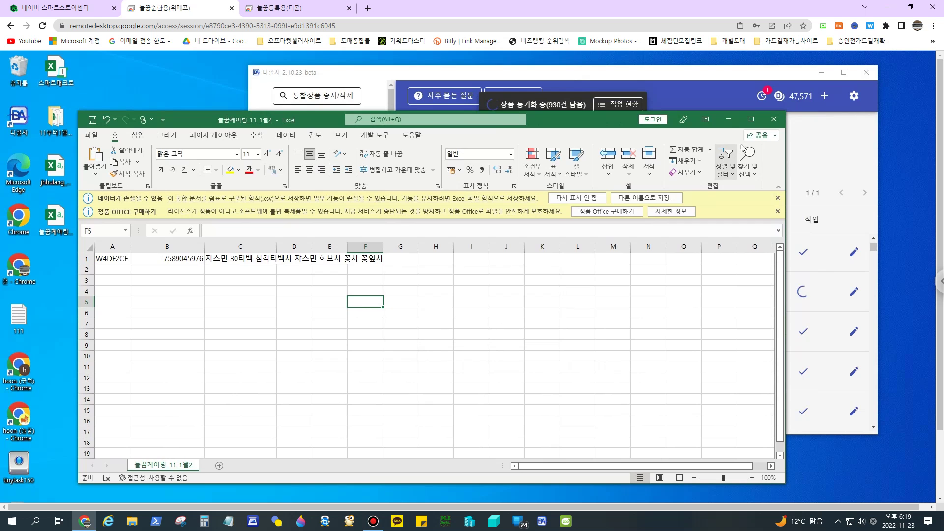
click(774, 119)
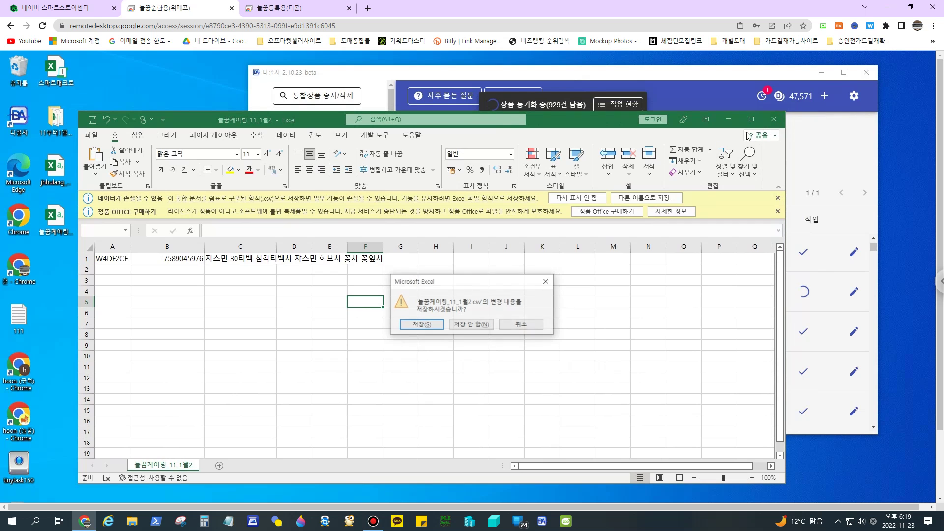
click(480, 324)
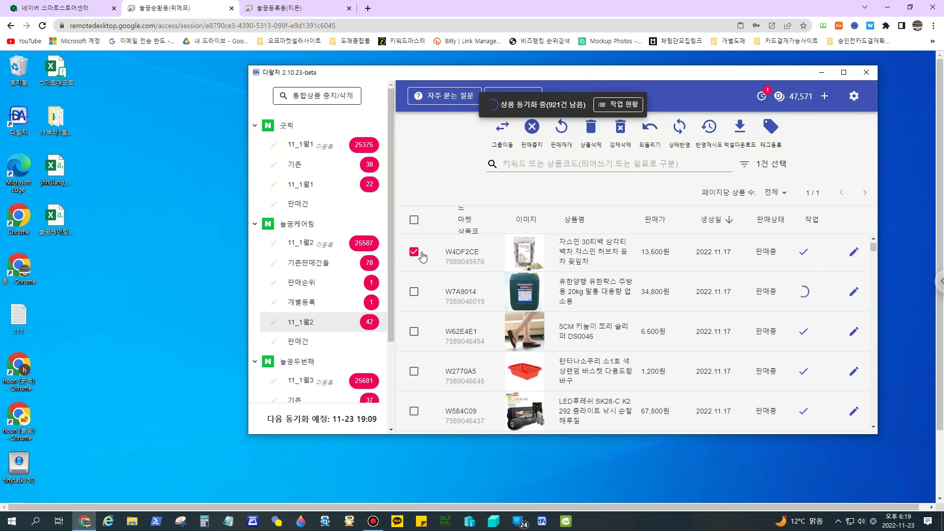
Export product W96FA3D from 놀꿈케어링's unregistered 11_1월2 group to Excel, check its 오류 메시지 cell and close the file.
click(320, 244)
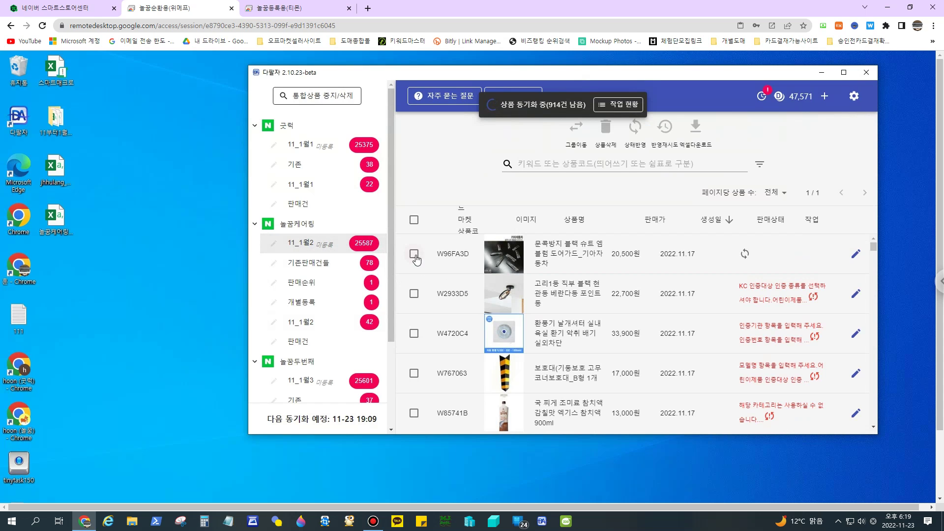
click(414, 253)
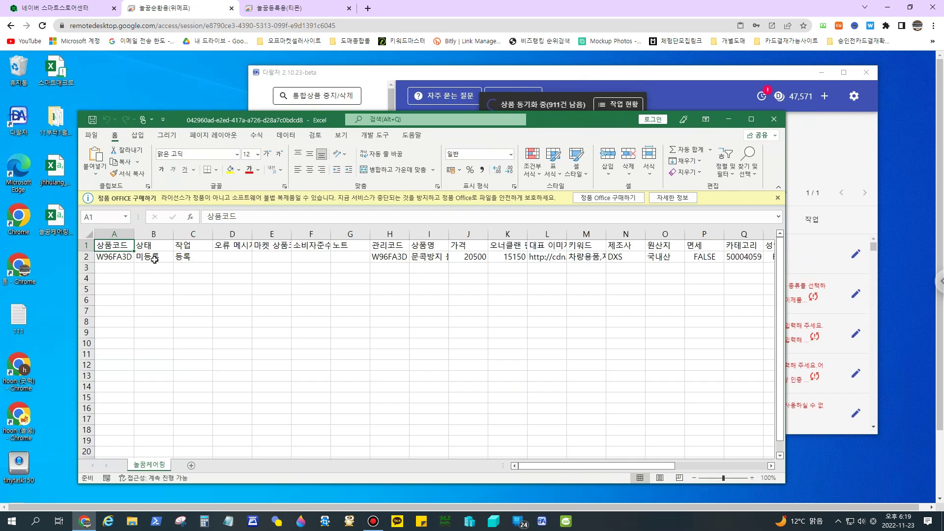
click(240, 259)
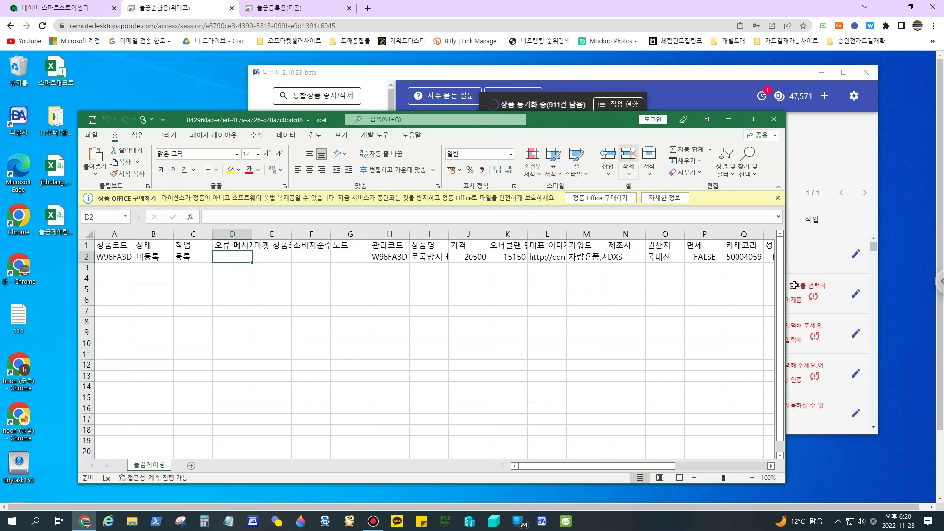
click(774, 119)
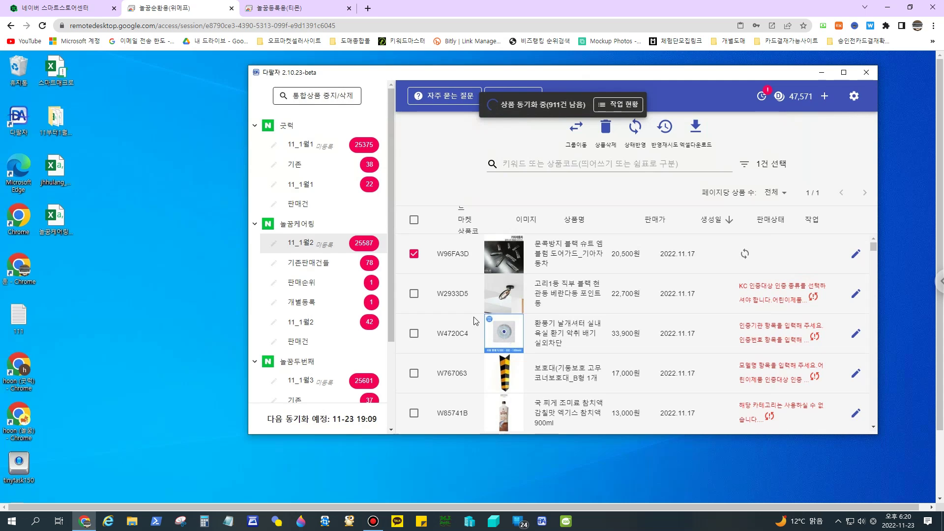
Add products W2933D5 and W4720C4 to the selection and export the three selected products to Excel.
click(414, 294)
click(414, 333)
click(696, 129)
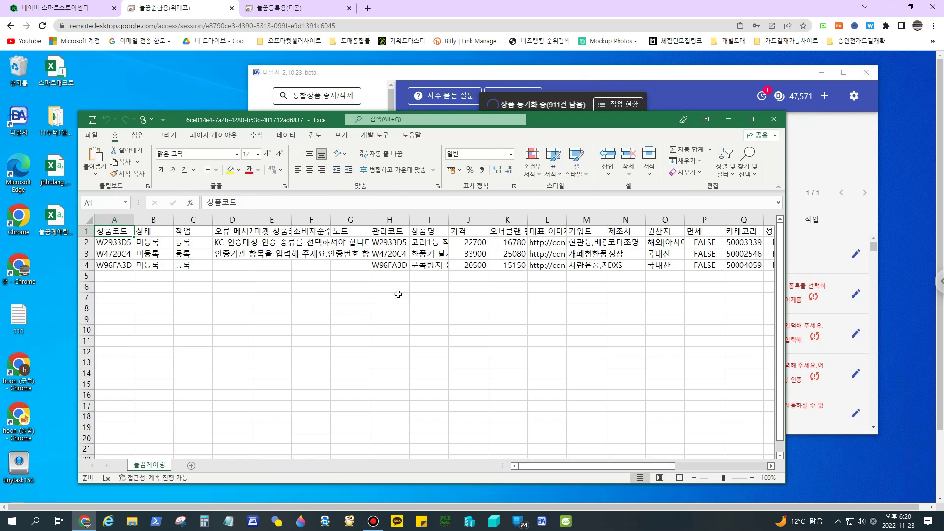
Read the 오류 메시지 entries of products W2933D5 and W4720C4 in the exported sheet.
click(235, 243)
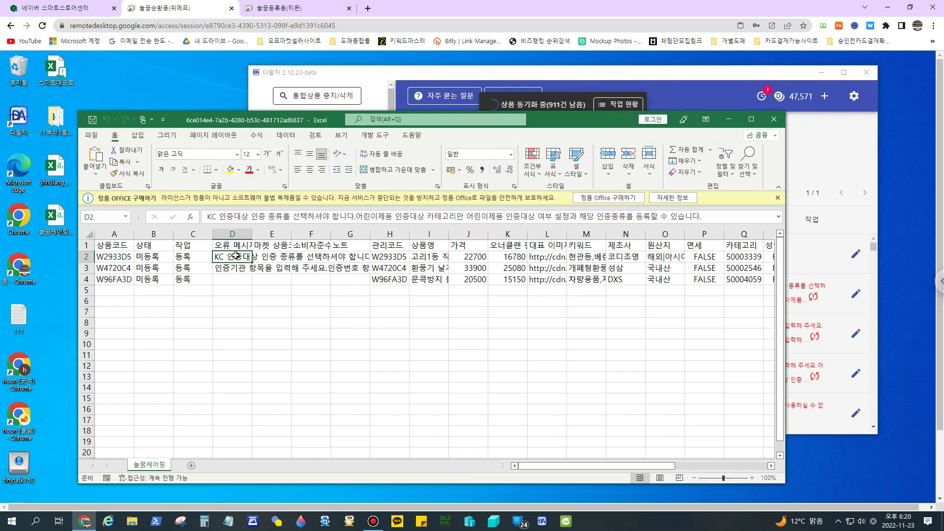
click(229, 269)
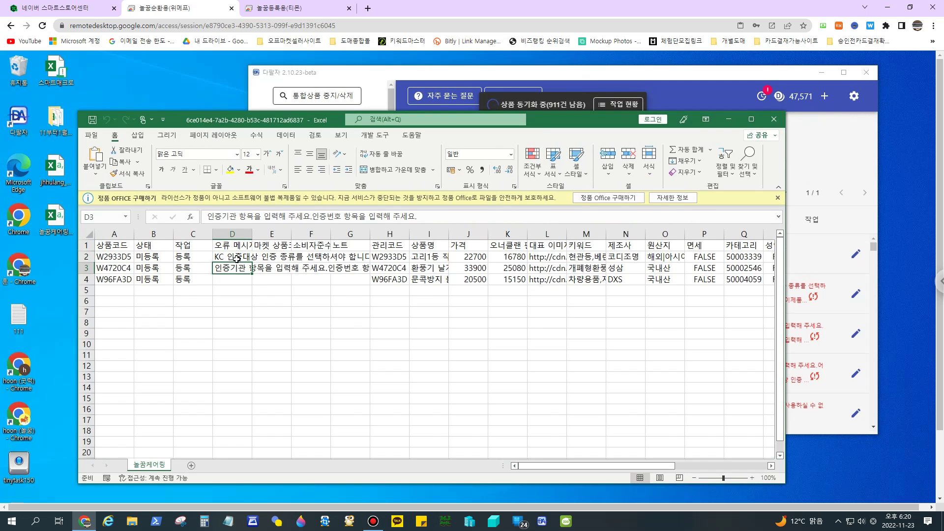
click(237, 257)
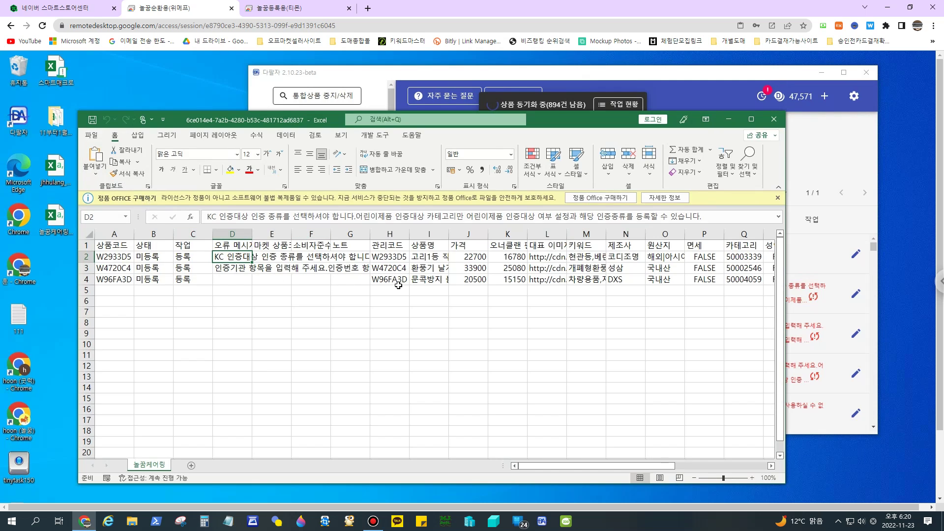
click(238, 269)
click(237, 259)
click(239, 270)
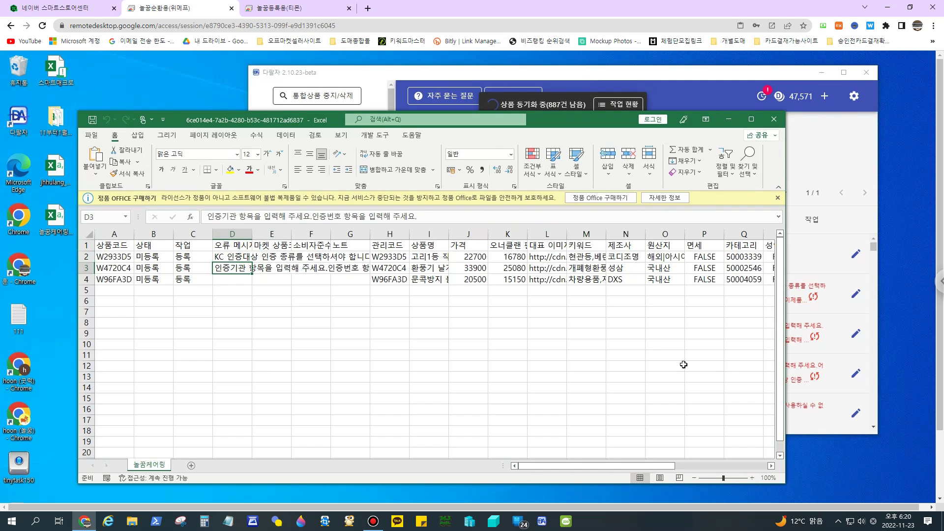
Review the exported columns through 상세정보, recheck the 오류 메시지 cells and close the exported file.
drag(625, 466, 744, 463)
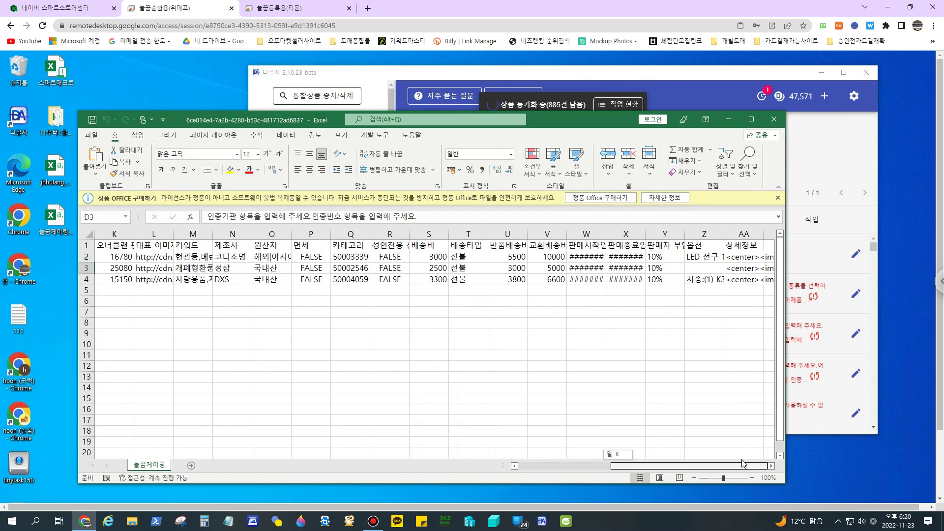
drag(744, 463, 659, 465)
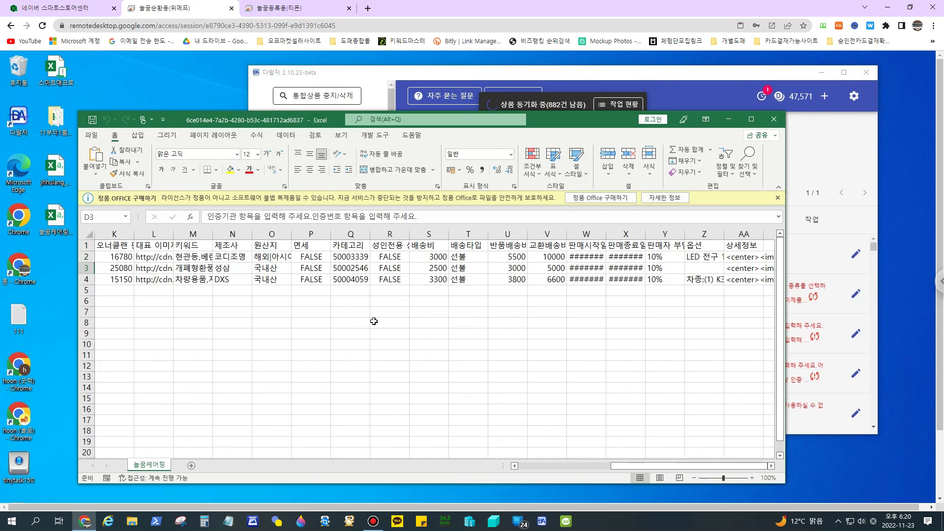
drag(619, 466, 513, 472)
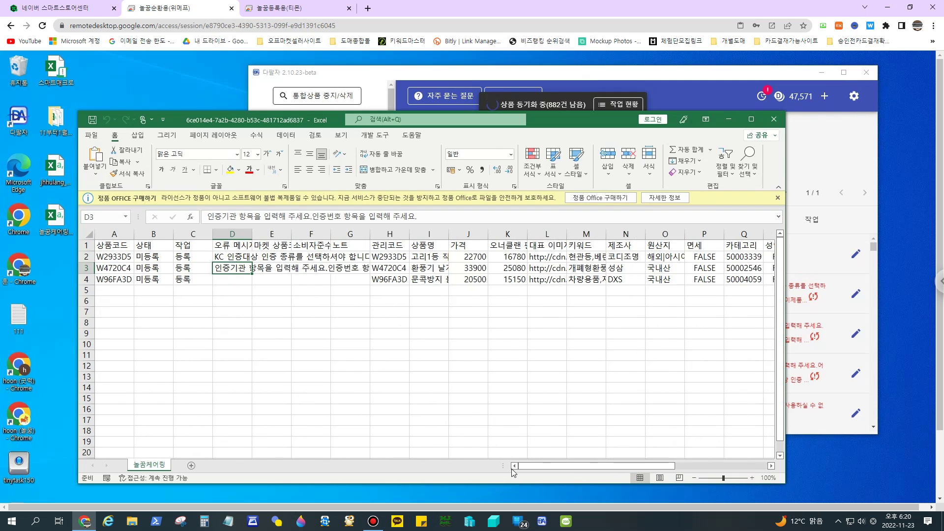
click(236, 279)
click(235, 268)
click(774, 119)
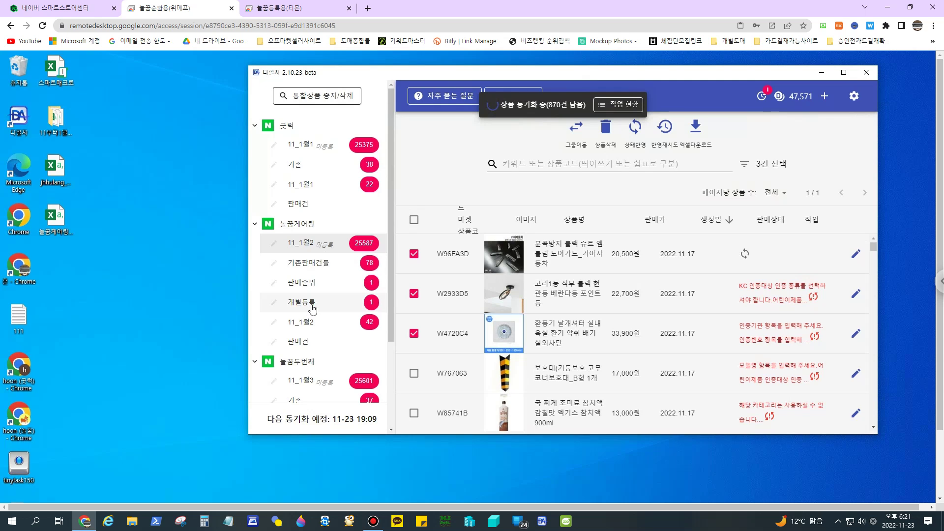
Open the 작업 현황 page with the job log and synchronization job list.
scroll(313, 309, down, 3)
scroll(311, 308, up, 3)
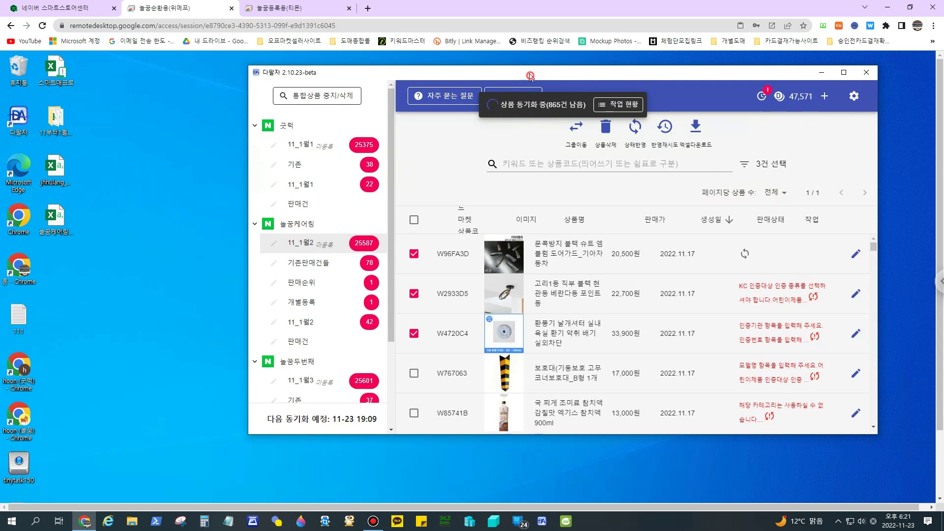
drag(529, 79, 546, 108)
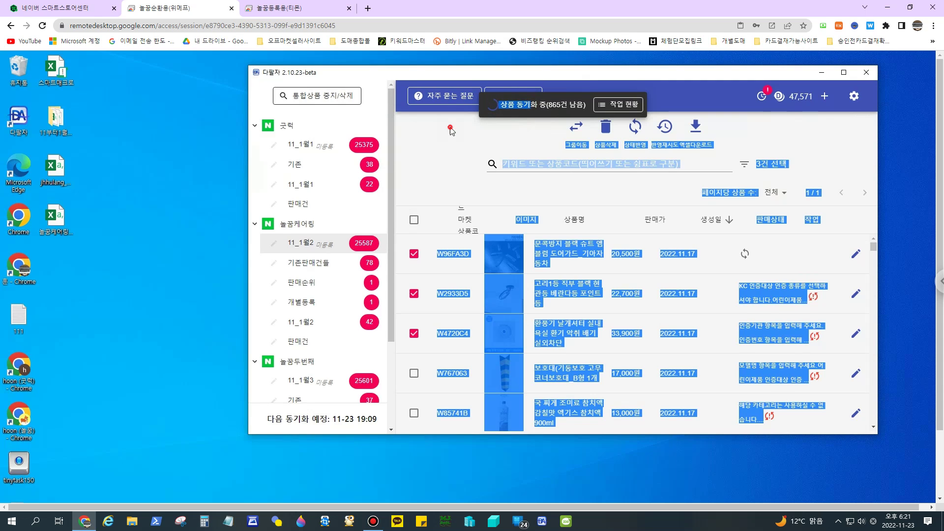
click(511, 90)
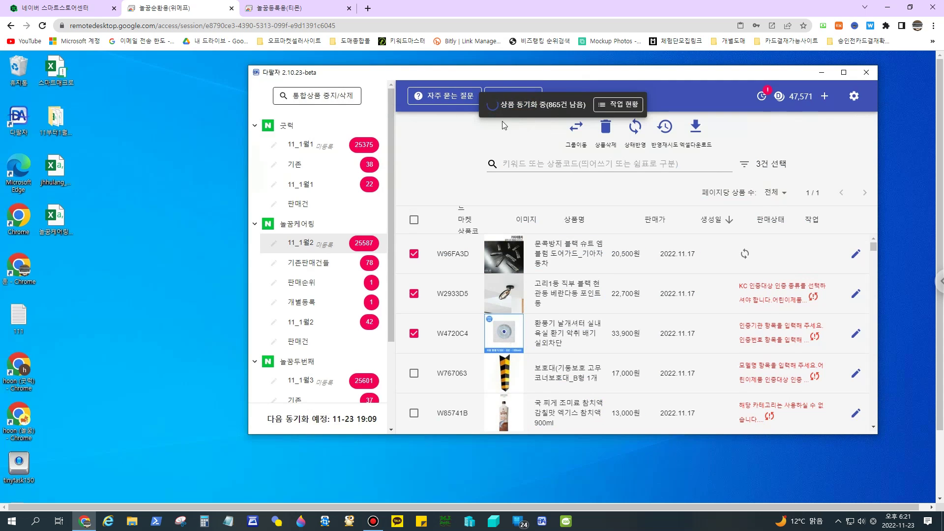
click(516, 92)
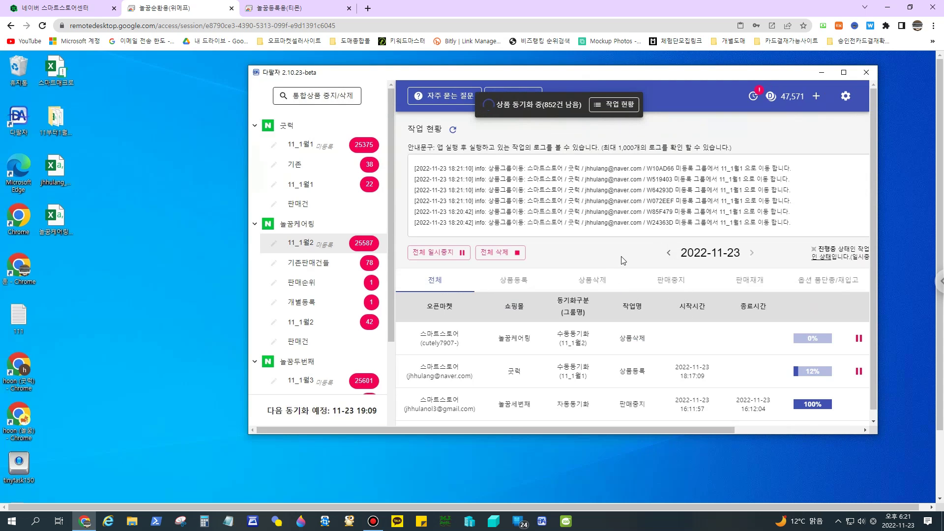
Examine the 2022-11-23 job list, including each job's times, progress, 상태 and 메시지.
scroll(622, 309, down, 1)
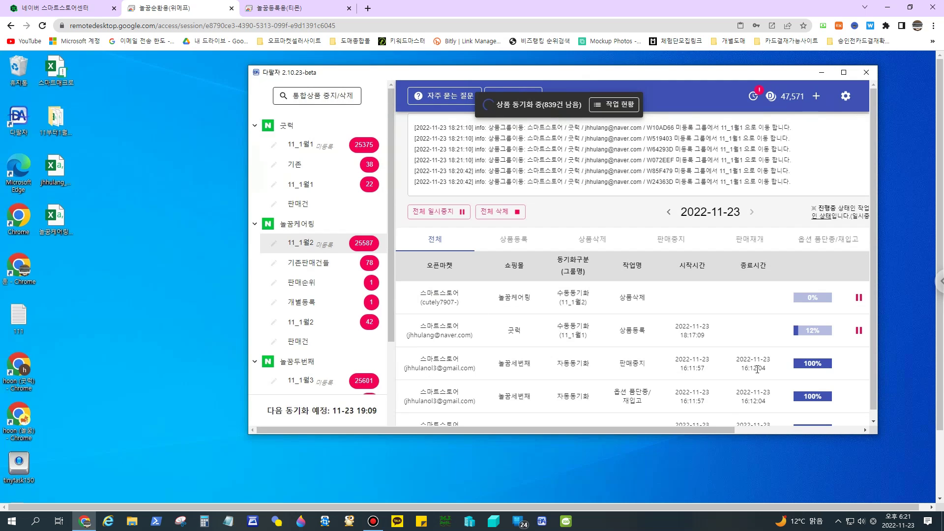
scroll(709, 371, down, 3)
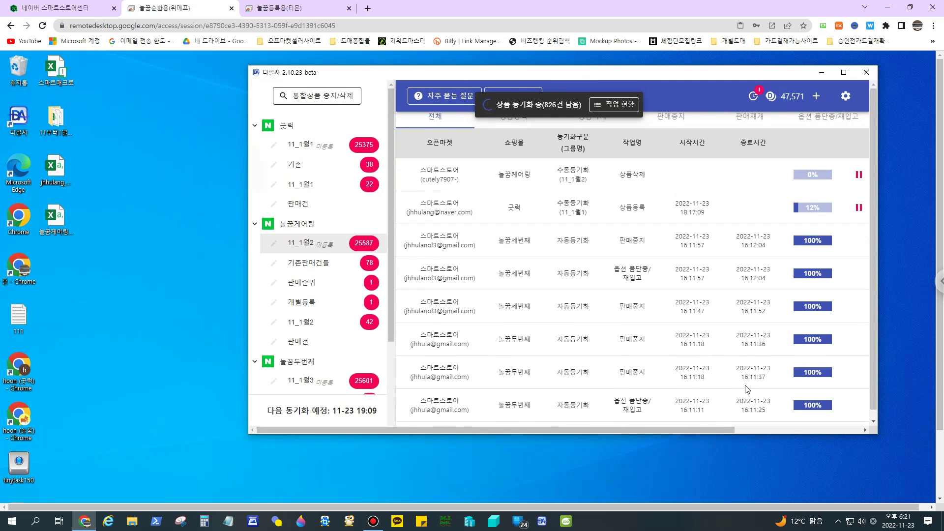
click(744, 431)
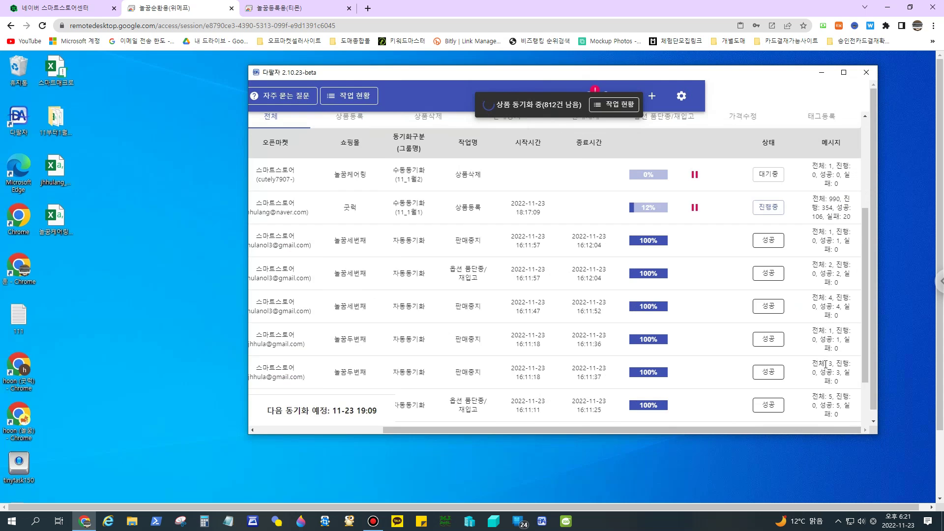
scroll(827, 364, down, 2)
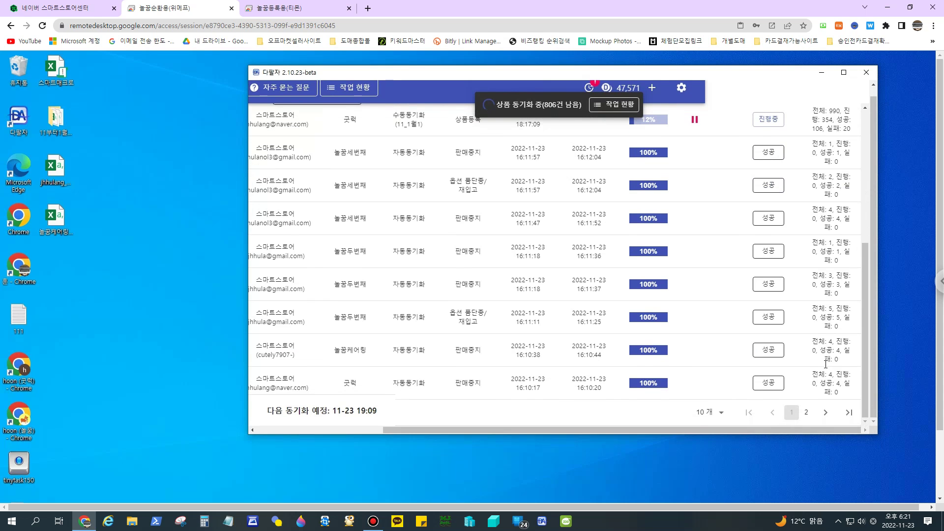
scroll(813, 299, up, 4)
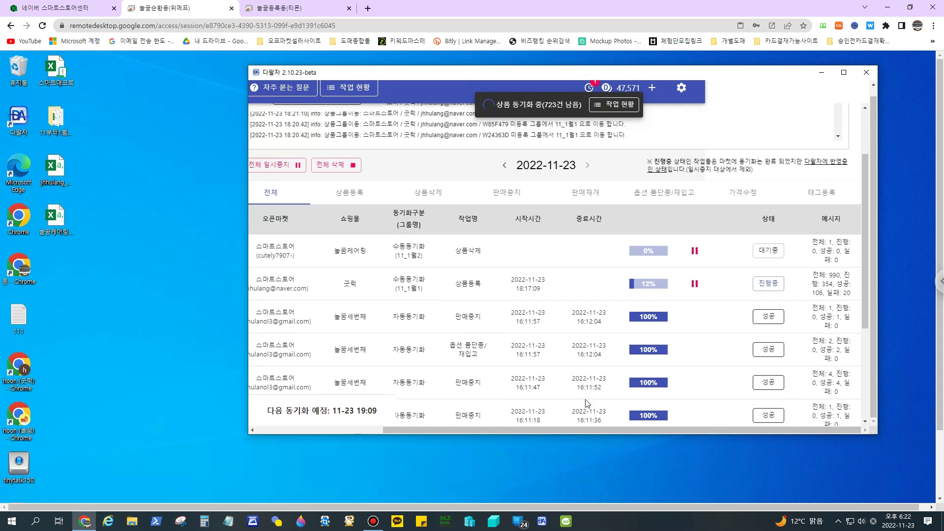
drag(513, 431, 364, 434)
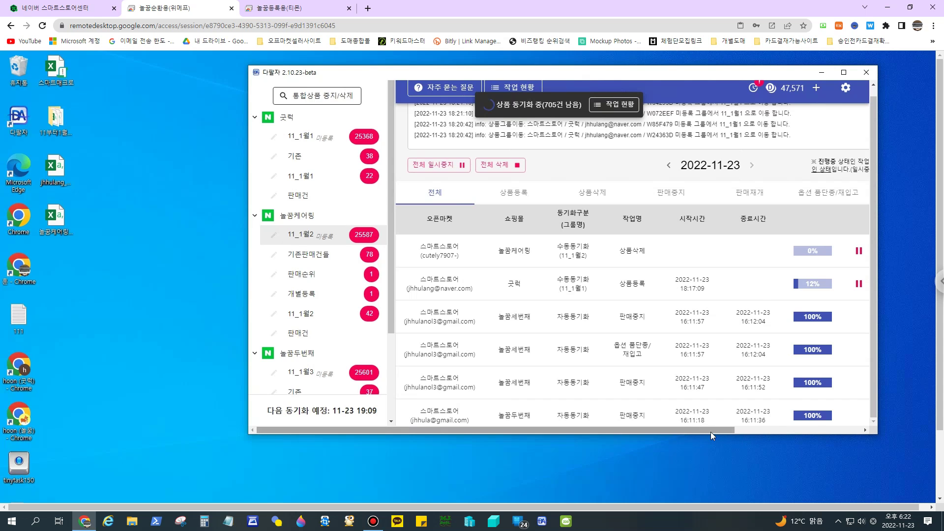
drag(711, 430, 606, 421)
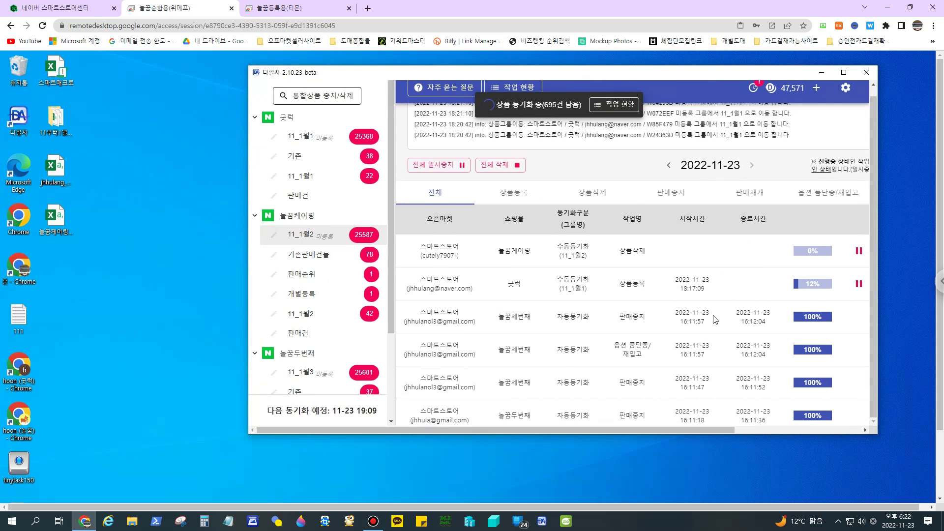
Show the 상품삭제 jobs of 2022-11-22 and check their 상태 and 메시지 columns.
click(514, 193)
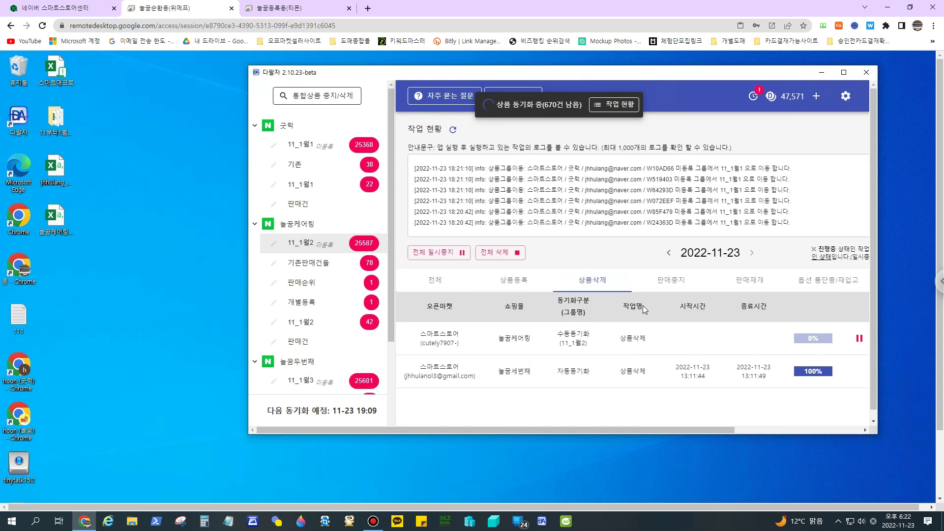
click(669, 253)
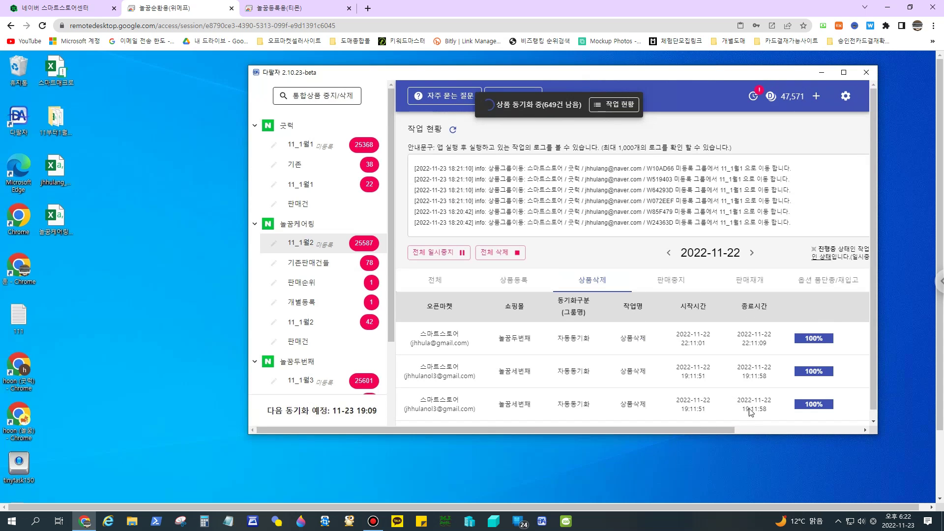
drag(720, 430, 858, 431)
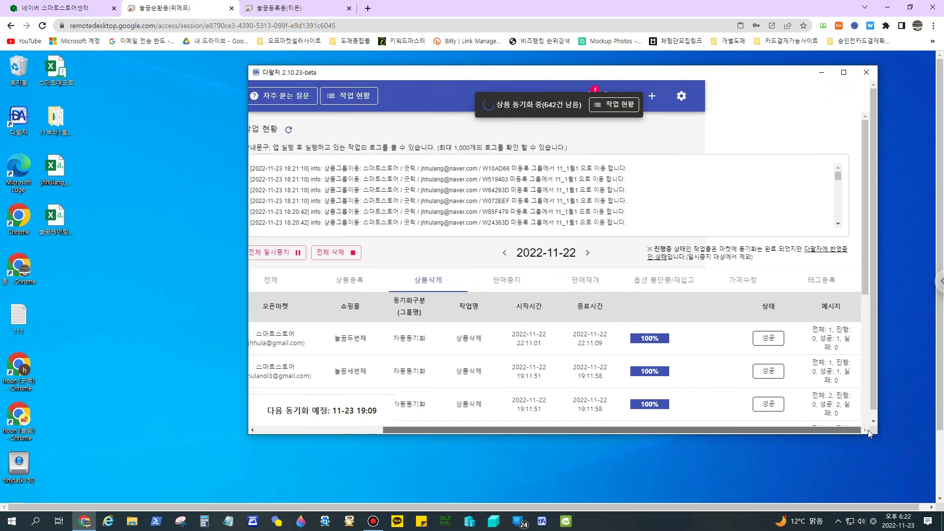
drag(730, 428, 483, 427)
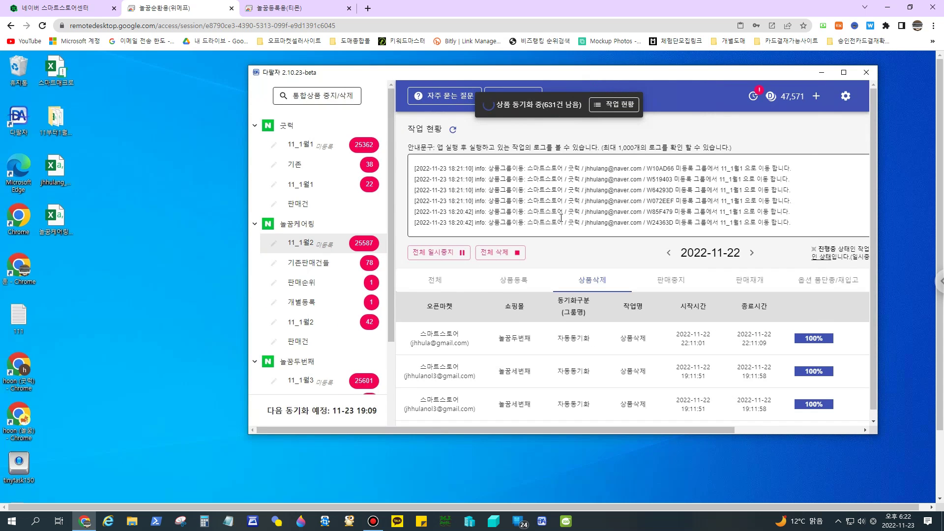
Open the 굿럭 store settings, view 다팔자 in the 놀꿈등록용(티몬) remote session and return to the 놀꿈순환용(위메프) session.
click(286, 128)
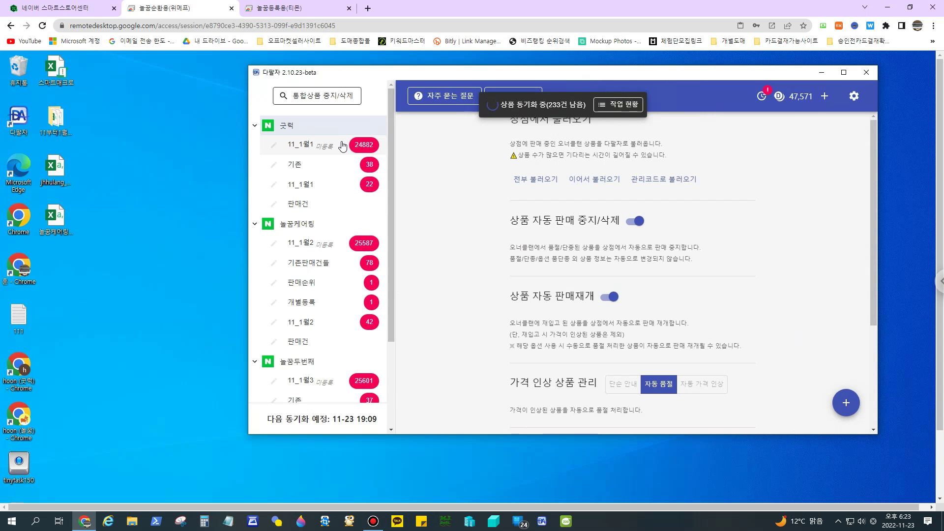
click(300, 8)
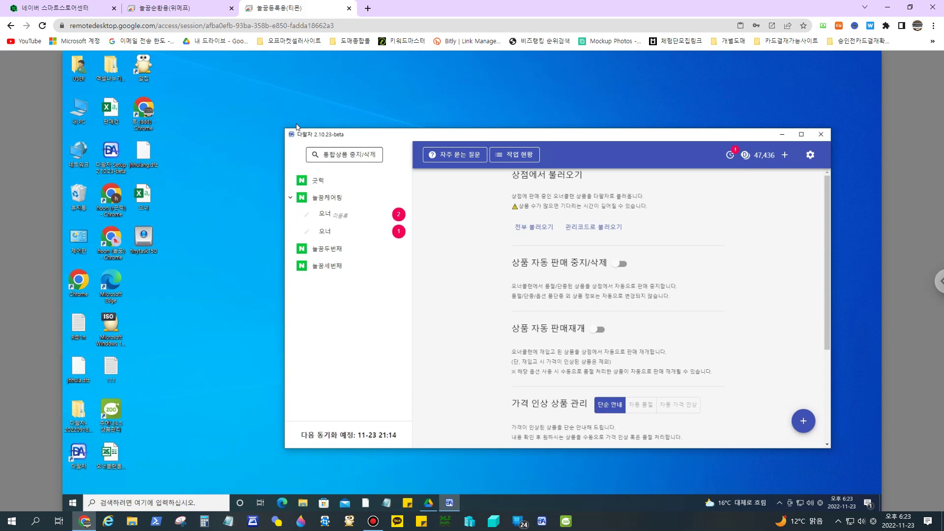
click(206, 11)
click(301, 9)
click(194, 12)
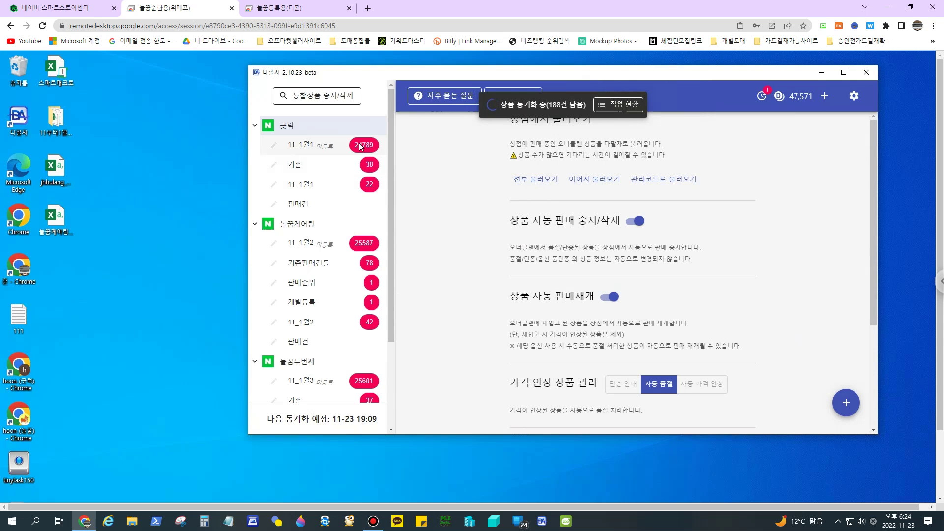
View the 그룹 정보 설정 of 굿럭's 기존 and registered 11_1월1 groups and close each without changes.
click(276, 163)
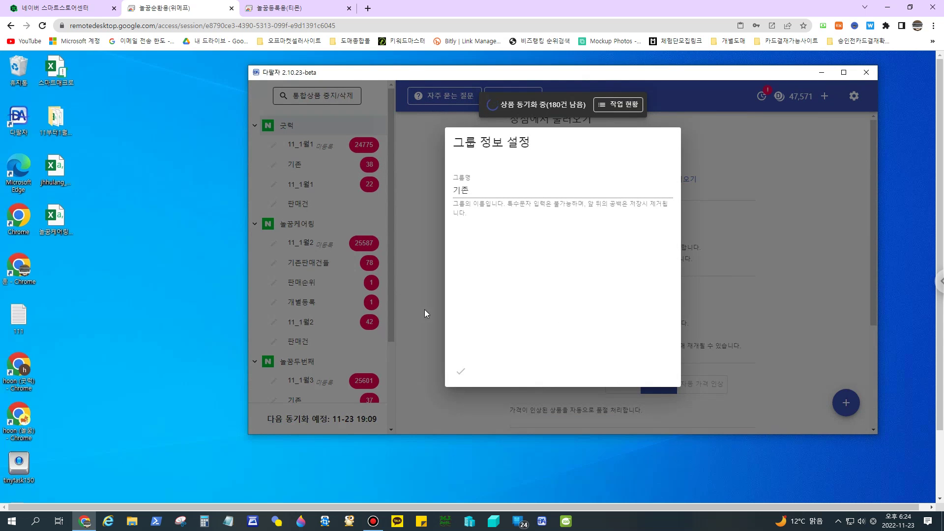
click(425, 309)
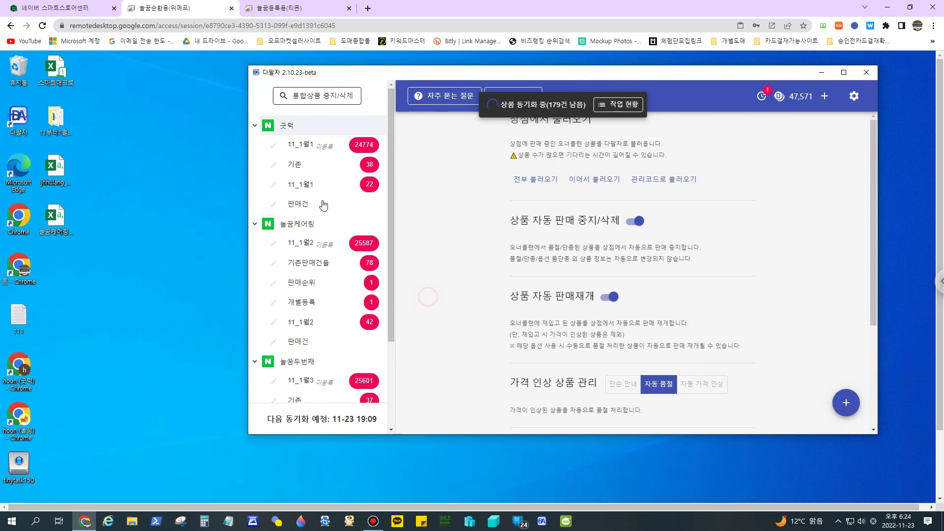
click(274, 185)
click(424, 237)
Open the desktop text file 111 in Notepad and move its window clear of the 다팔자 settings.
double_click(19, 317)
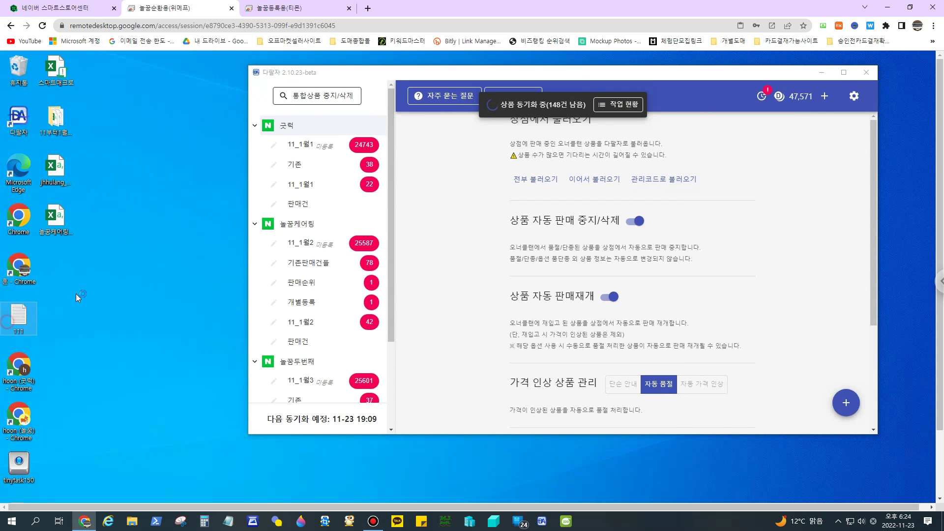
drag(458, 131, 169, 137)
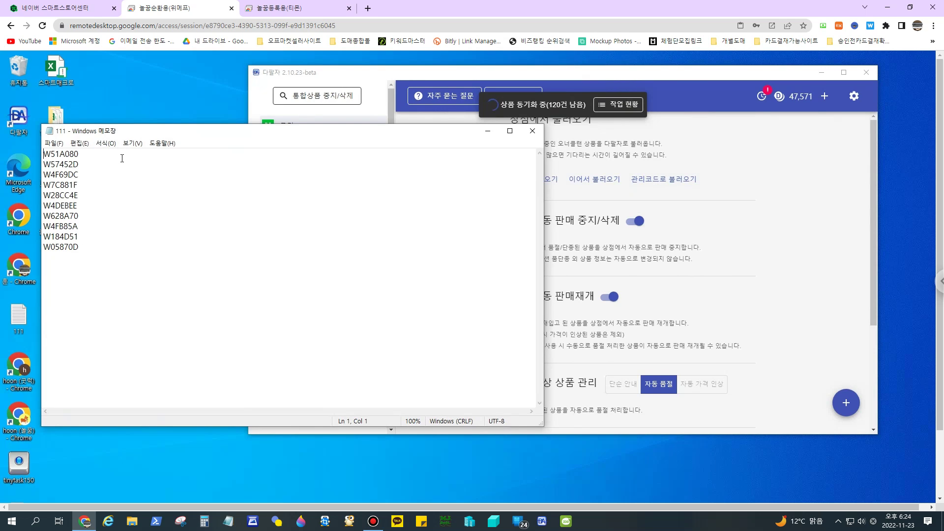
Close Notepad, start importing 굿럭's store products by management code from a desktop file, and cancel the import.
click(532, 130)
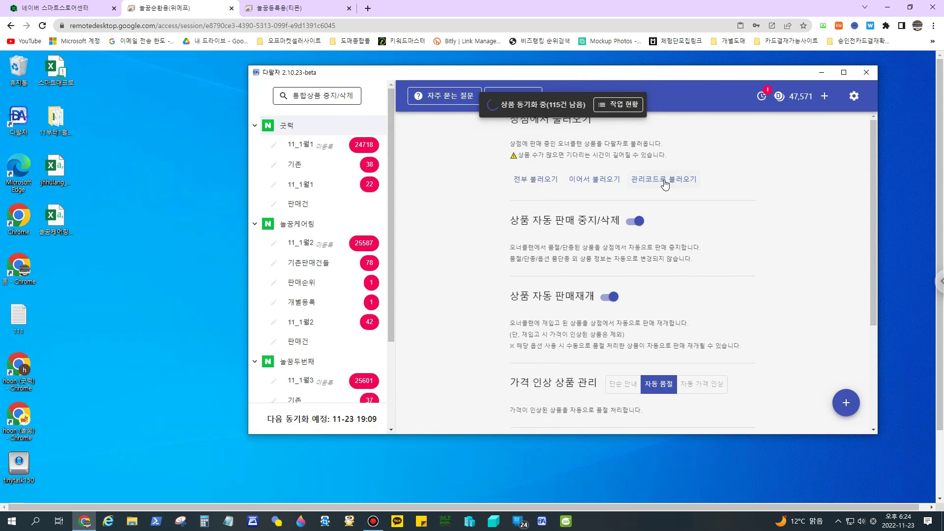
click(664, 179)
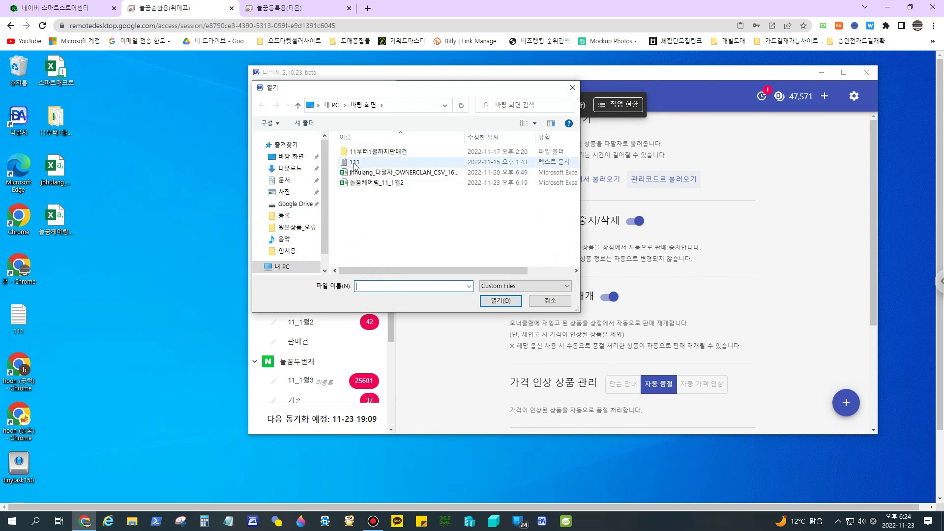
double_click(374, 172)
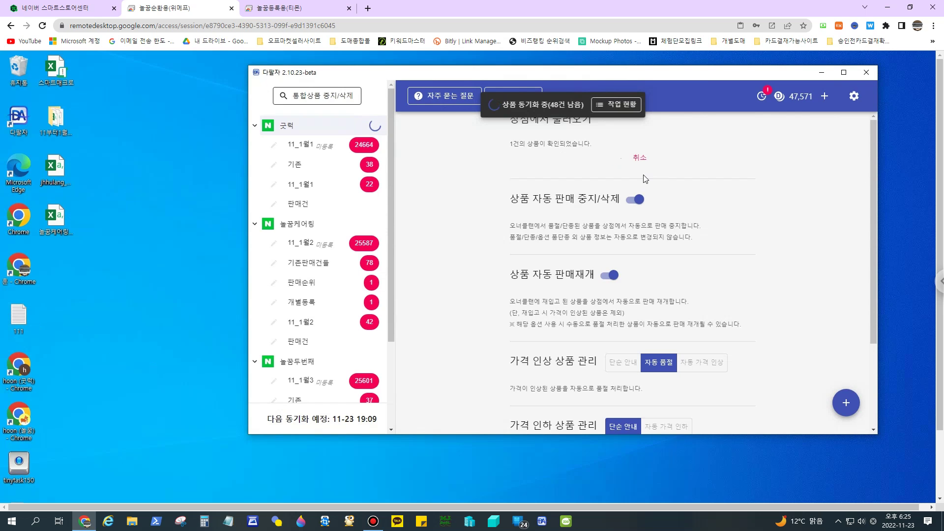
click(640, 157)
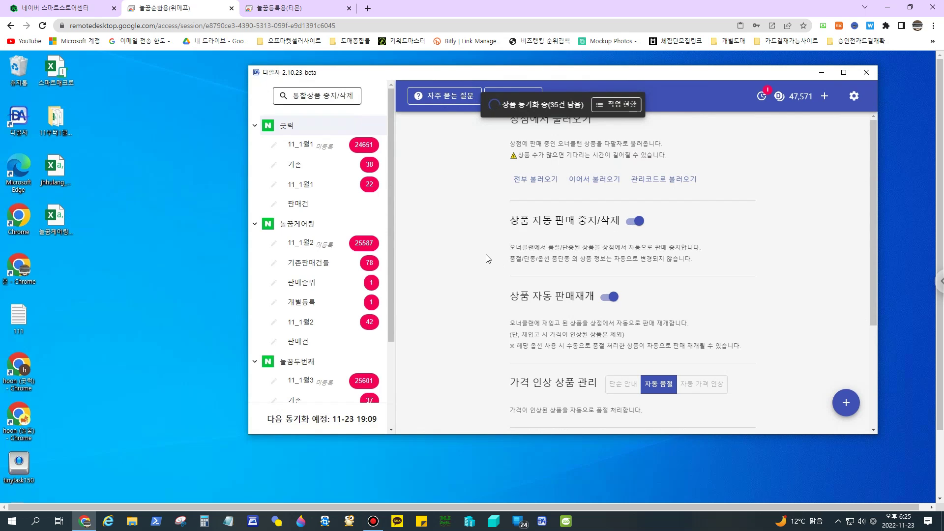
Compare the 상품 자동 판매 중지/삭제 and 상품 자동 판매재개 settings with those in the 놀꿈등록용(티몬) session, returning to the 놀꿈순환용(위메프) session.
scroll(487, 259, down, 1)
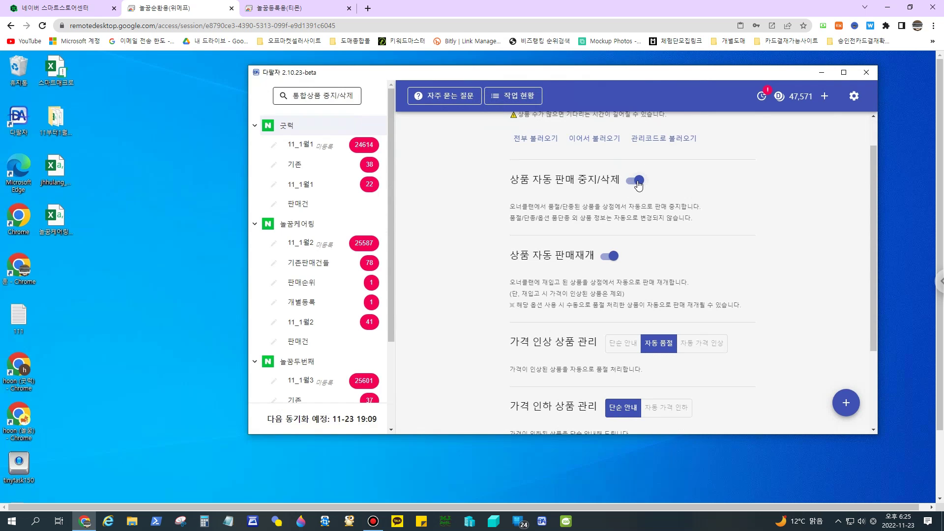
click(295, 8)
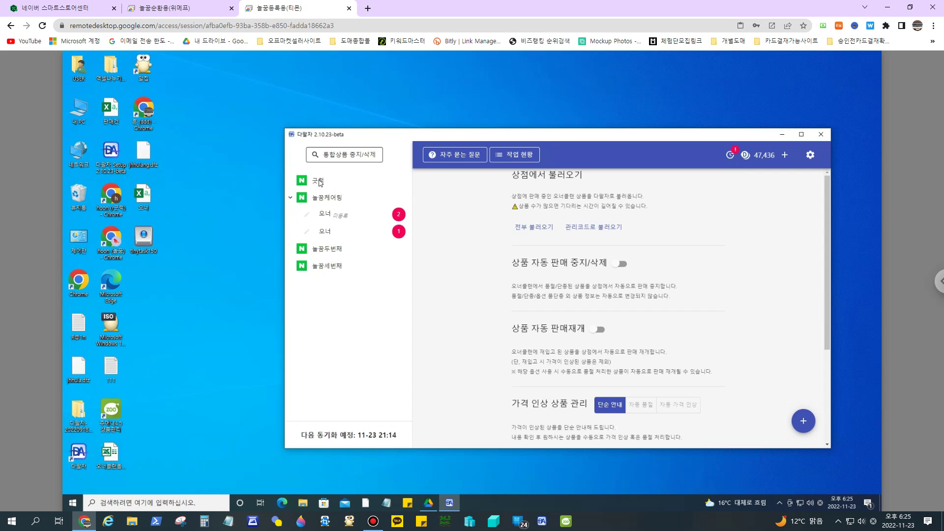
click(185, 10)
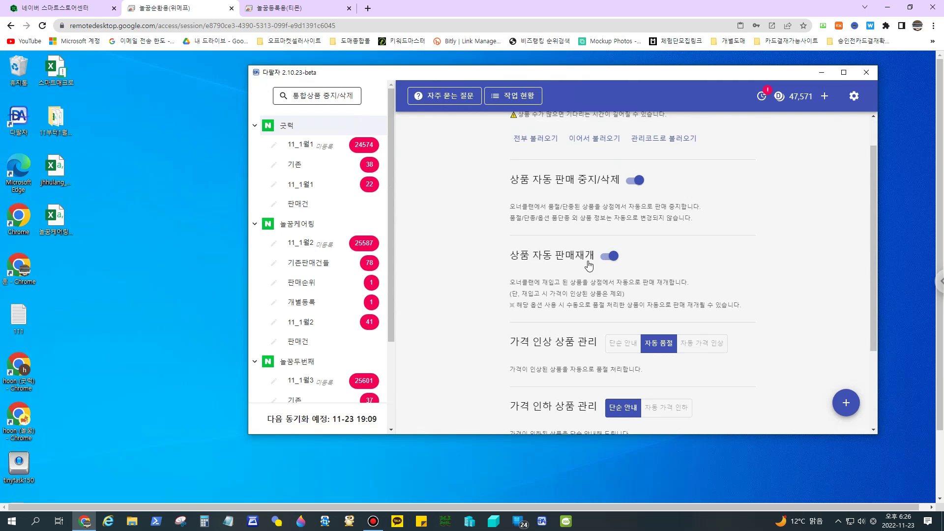
Review the 가격 인상 and 가격 인하 상품 관리 settings and highlight the warning under 상점 비우기.
scroll(659, 249, down, 2)
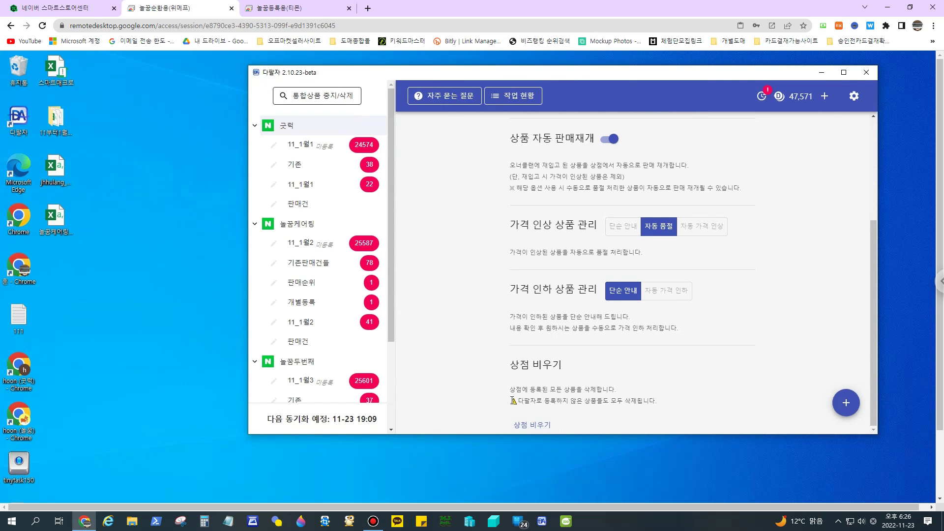
drag(516, 401, 666, 409)
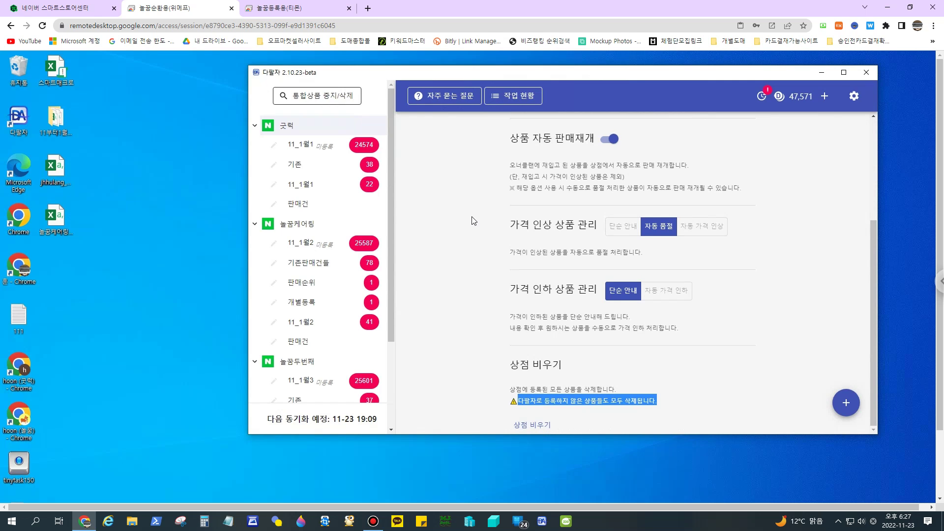
scroll(455, 229, up, 3)
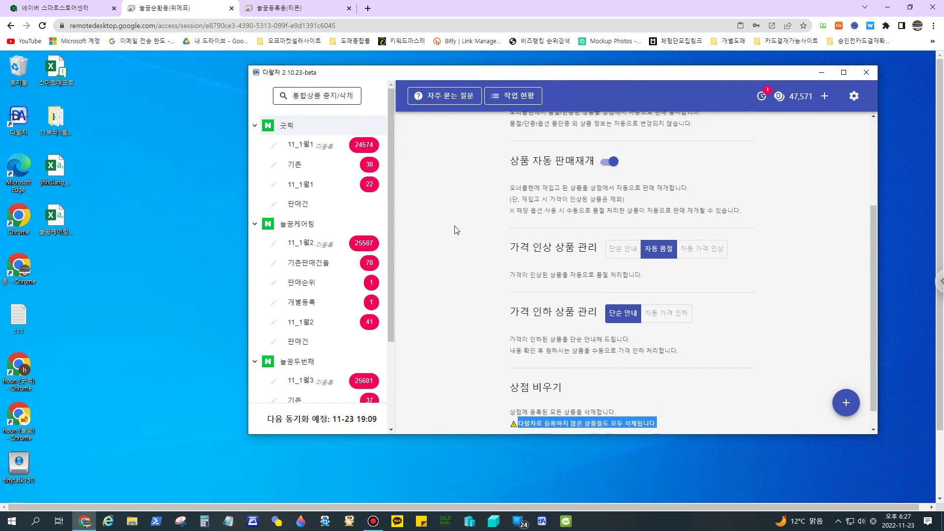
View the 업데이트 정보 notice, postpone the update and acknowledge the follow-up message.
click(762, 96)
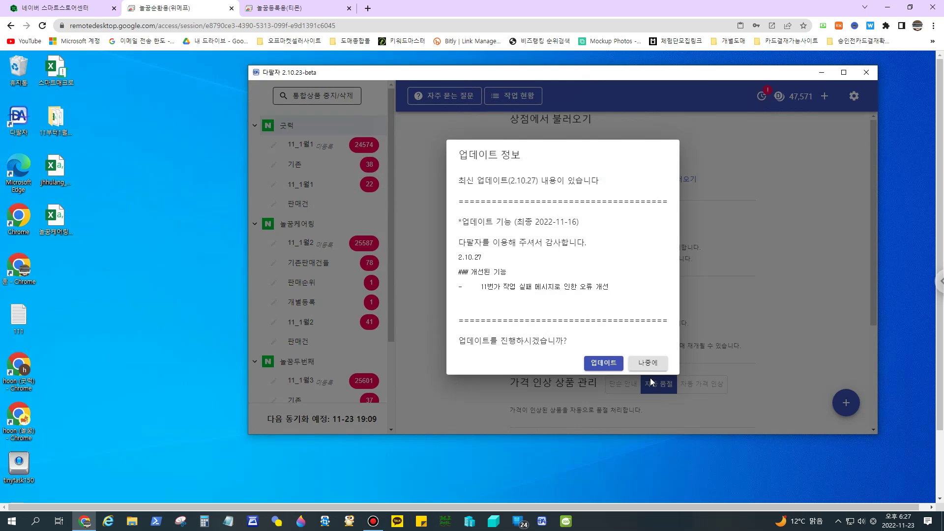
click(648, 363)
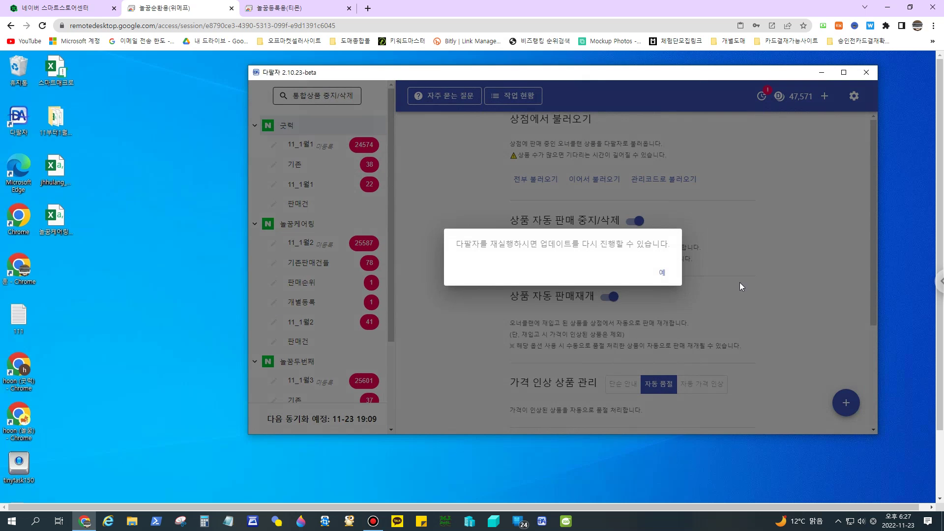
click(662, 273)
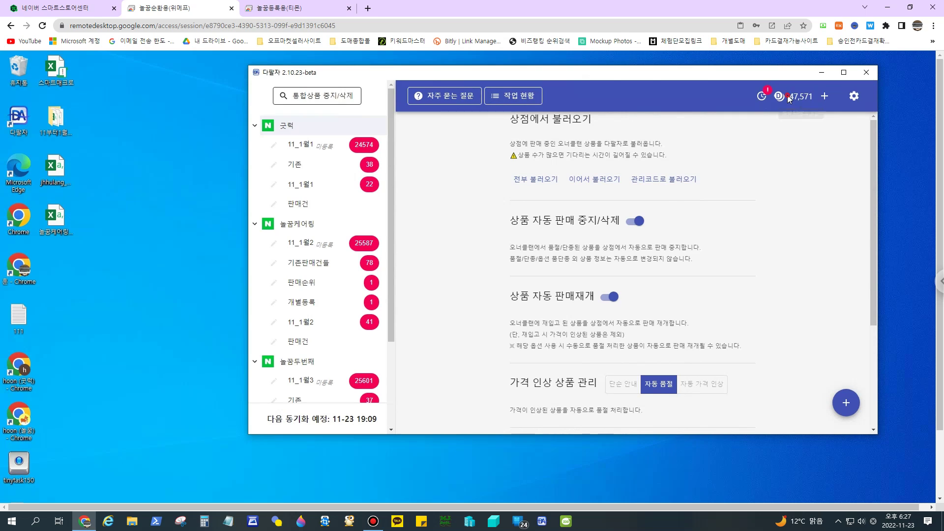
Highlight the coin balance, view the 다팔자 코인 충전 information and close it without charging.
drag(789, 96, 810, 96)
click(824, 96)
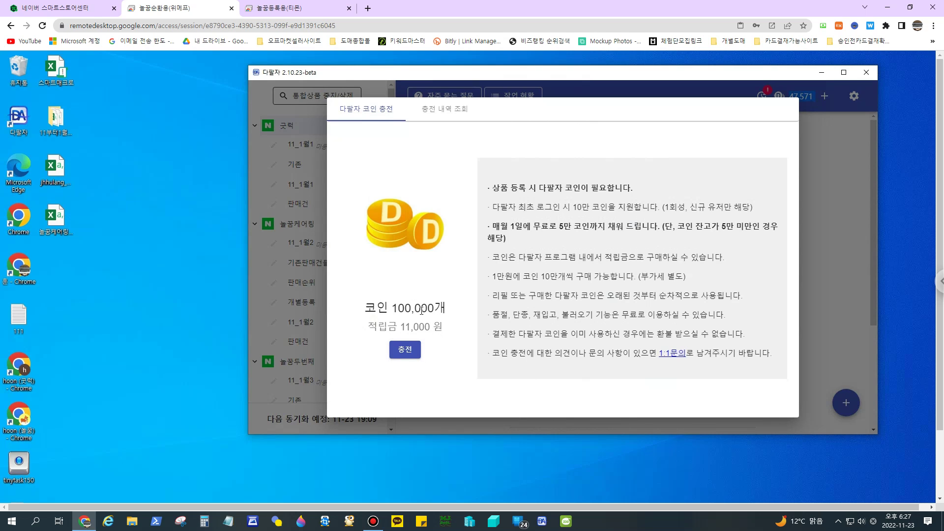
click(819, 174)
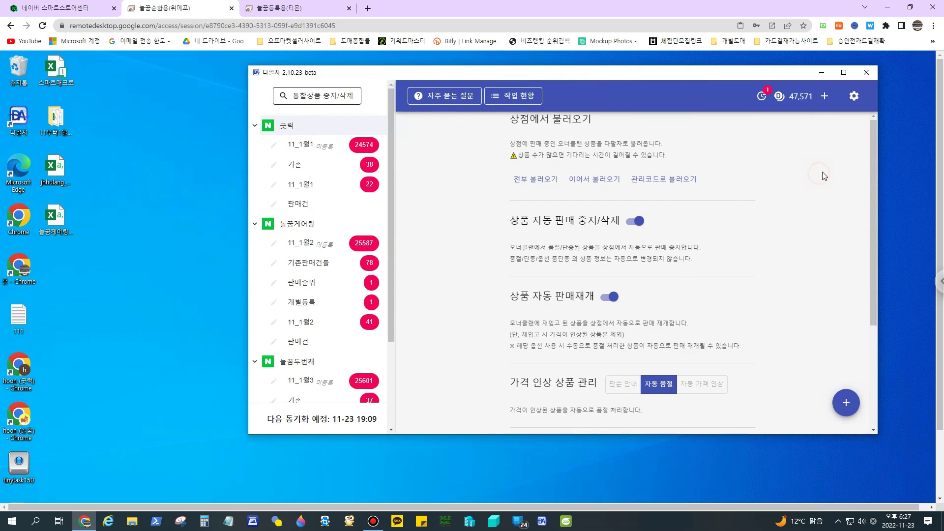
Export the market and product DB to the desktop as jhhulang, replacing the existing jhhulang.dfz file.
click(854, 96)
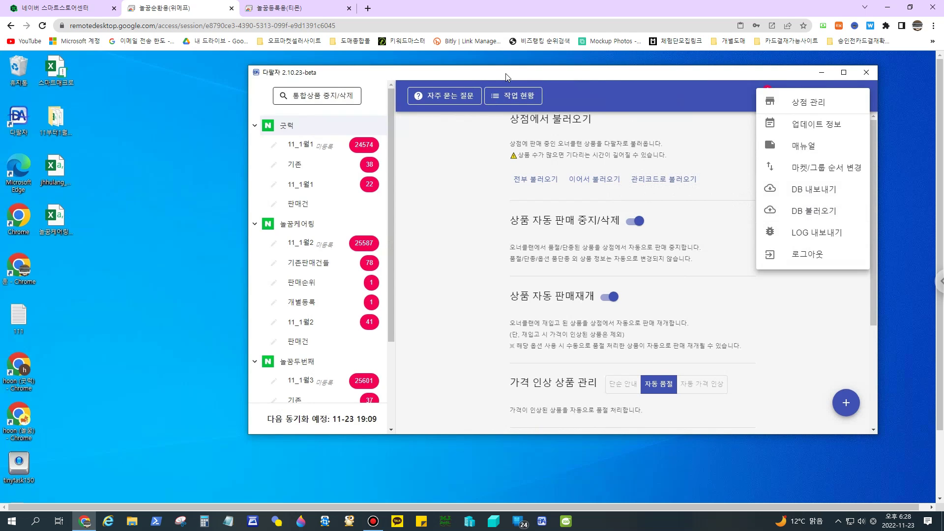
click(506, 192)
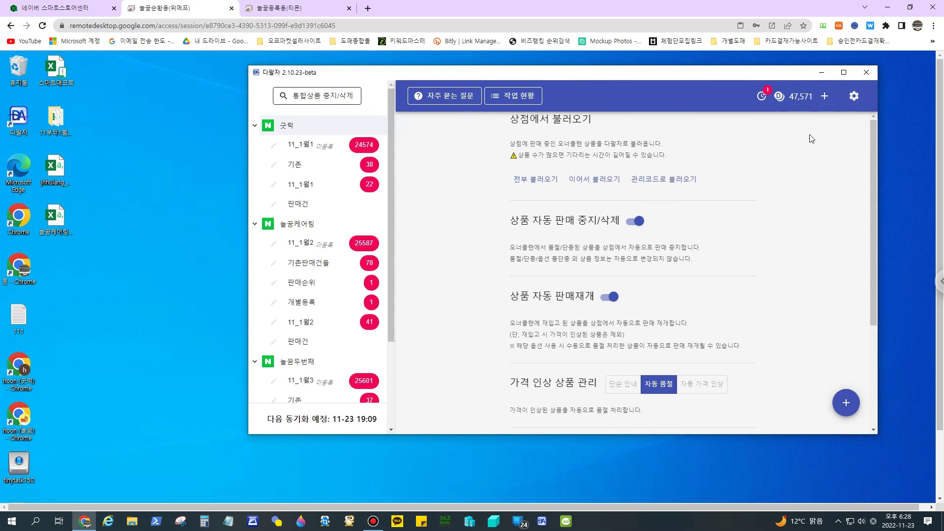
click(854, 96)
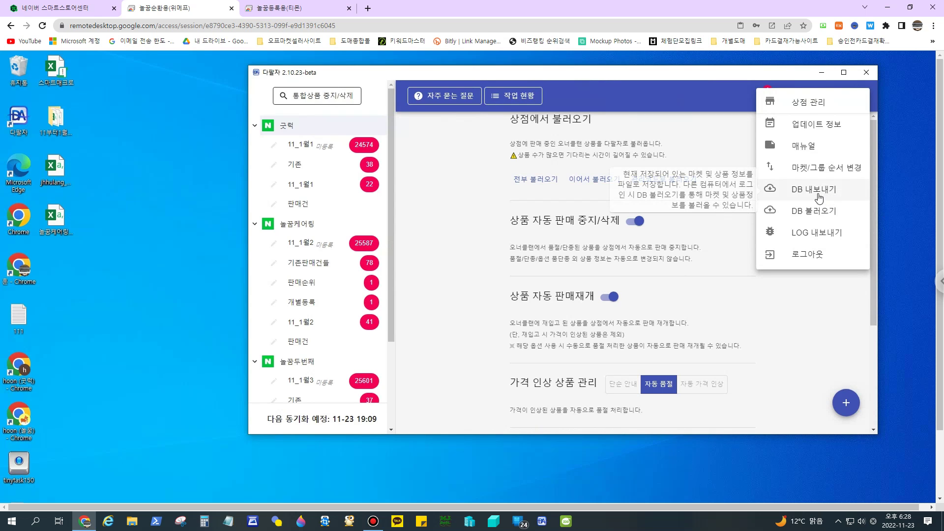
click(835, 199)
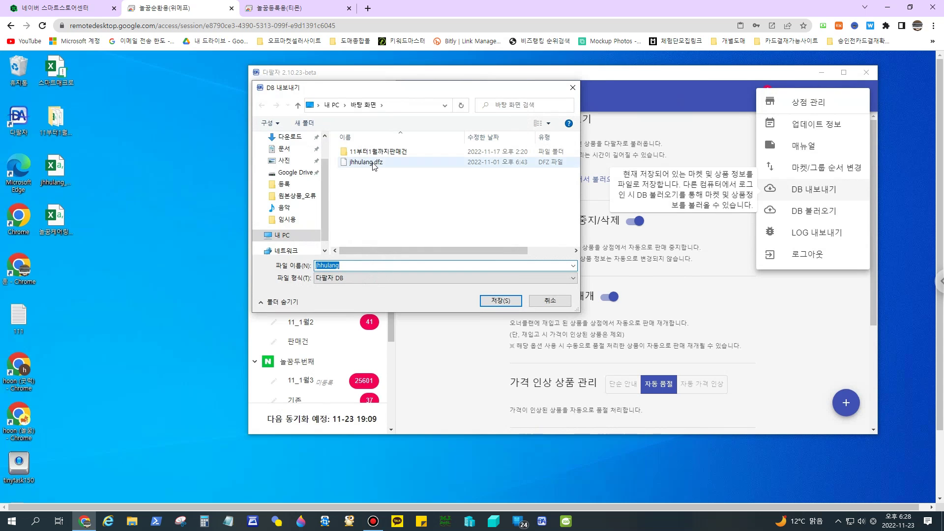
click(501, 300)
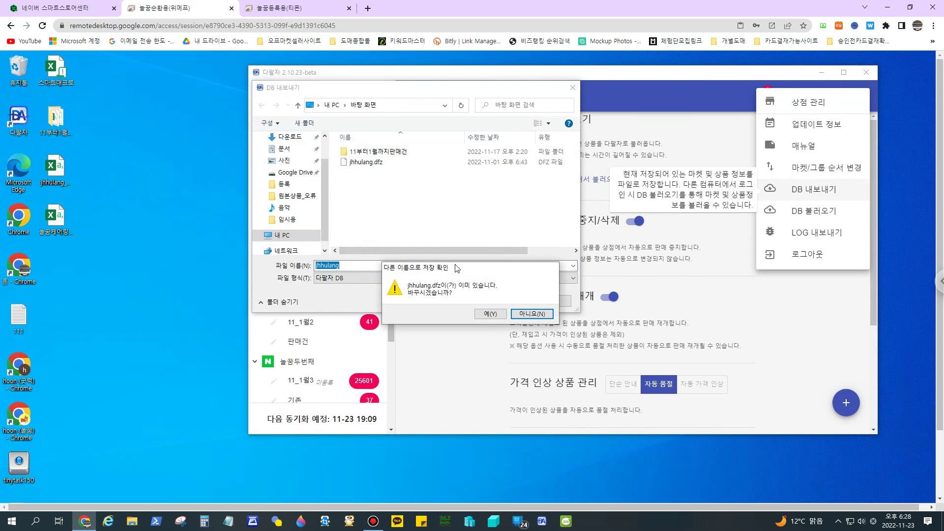
click(491, 315)
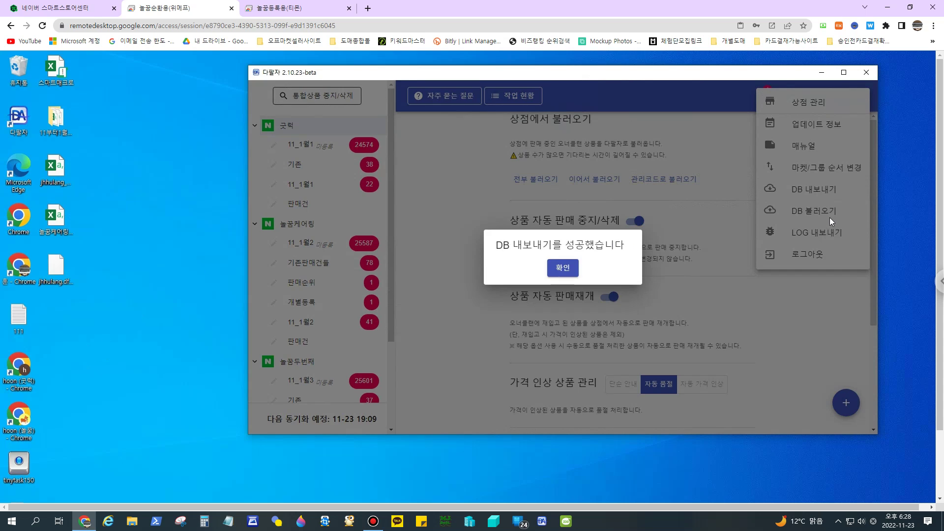
click(562, 268)
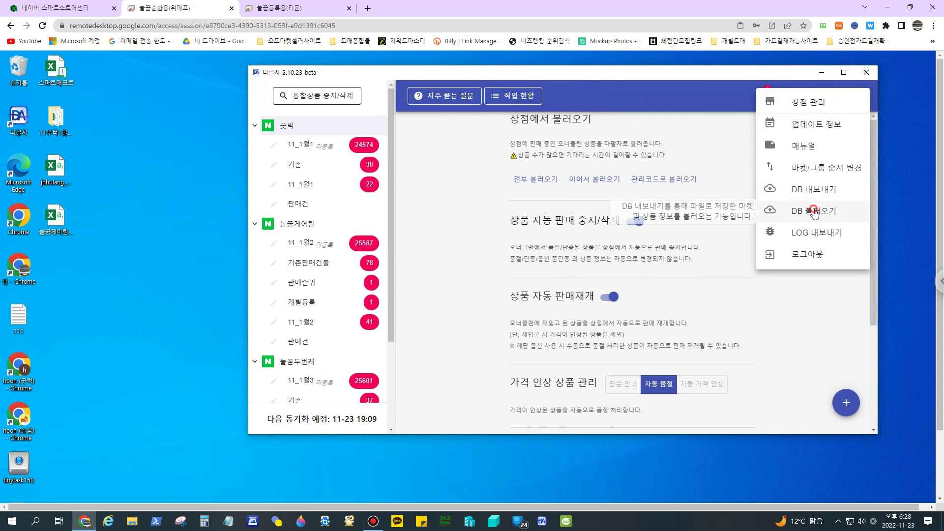
Show the DB 불러오기 confirmation, decline the import and look through the list of stores and groups.
click(814, 210)
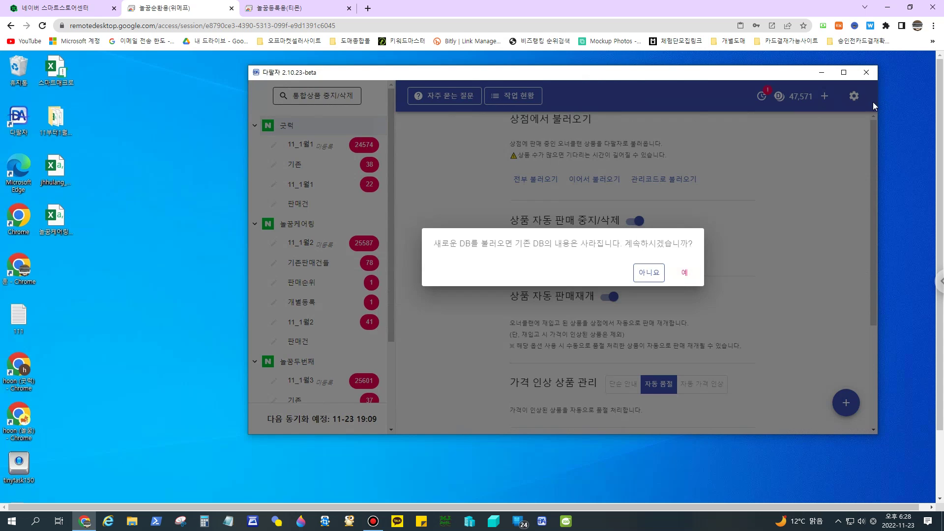
click(645, 275)
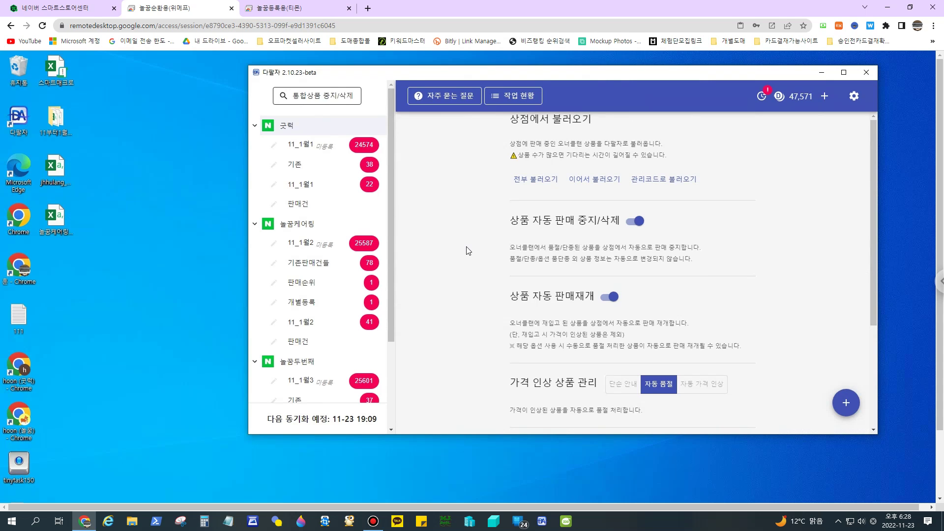
scroll(382, 274, down, 2)
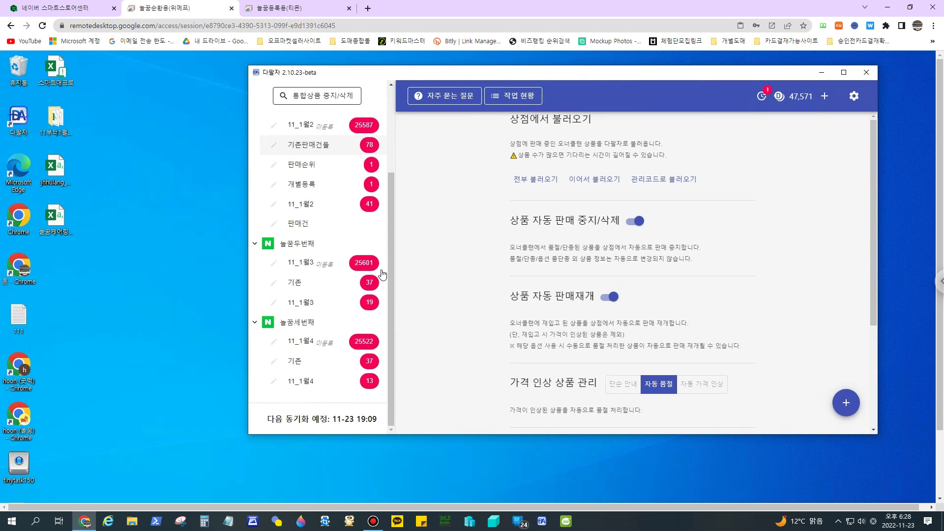
scroll(382, 274, up, 3)
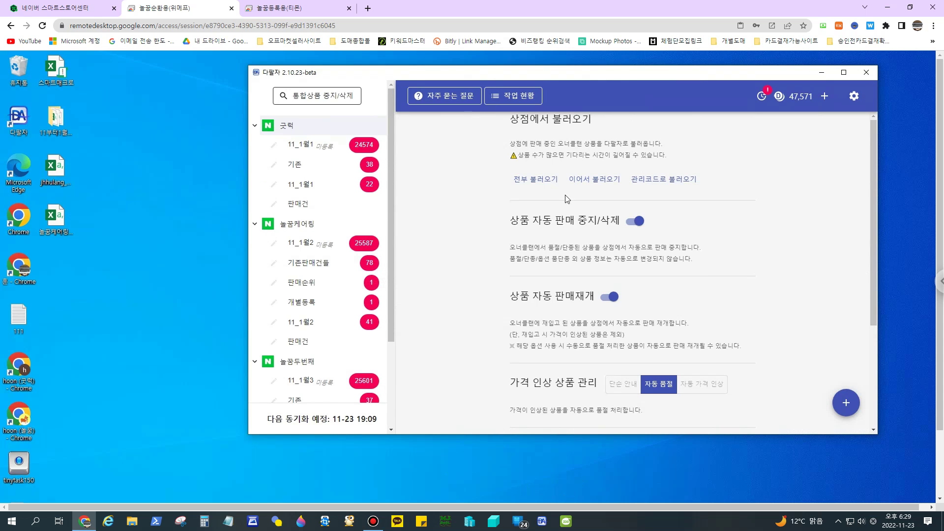
Minimize the remote session, start Chrome with the other profile from the local desktop and open its own YouTube channel 놀꿈.
click(888, 7)
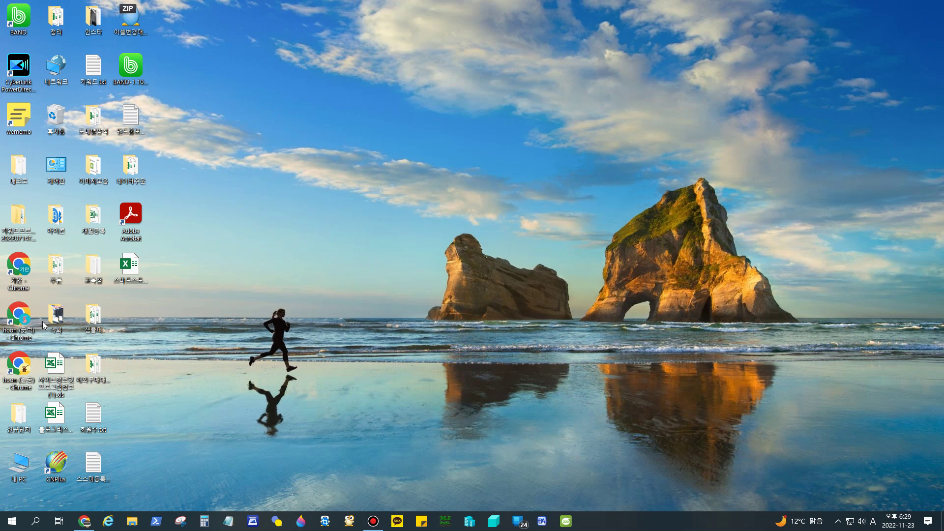
double_click(25, 271)
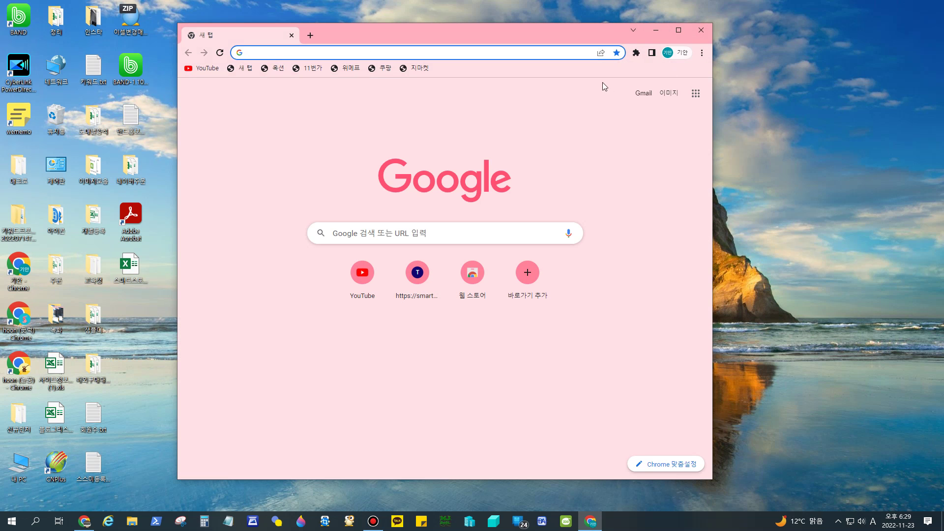
click(201, 68)
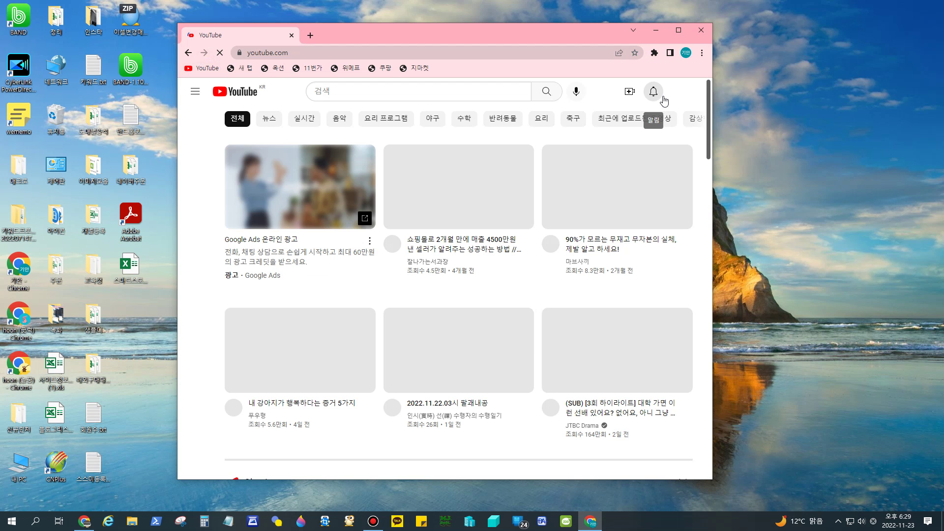
click(681, 92)
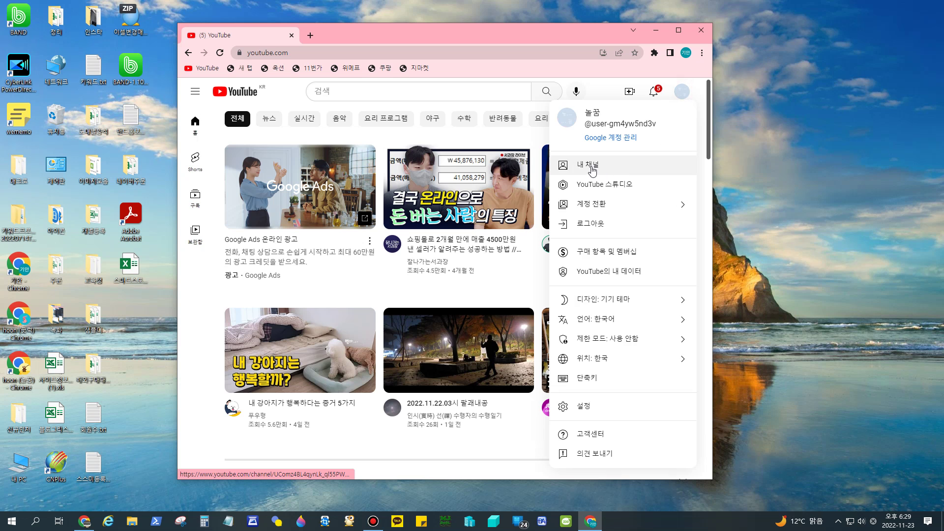
click(585, 169)
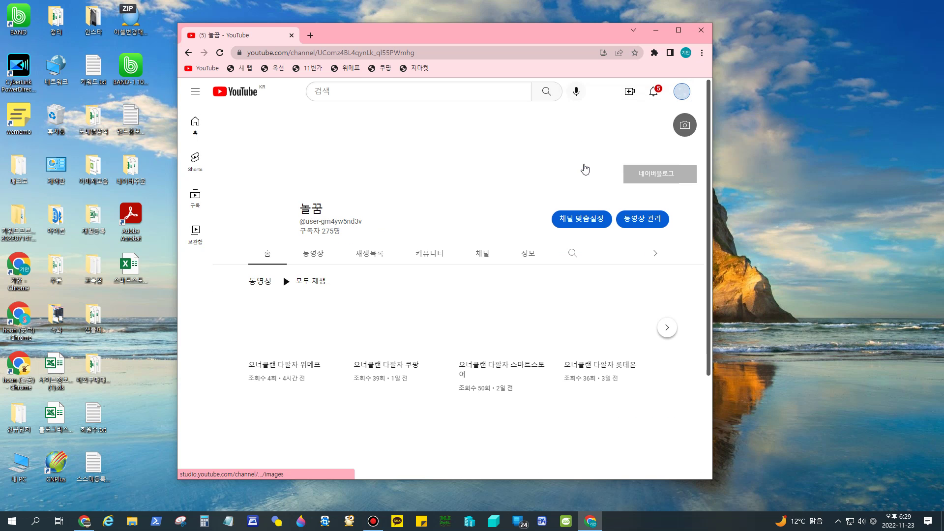
Open the channel's video 오너클랜 다팔자 위메프, expand its description and check the links listed there.
click(279, 329)
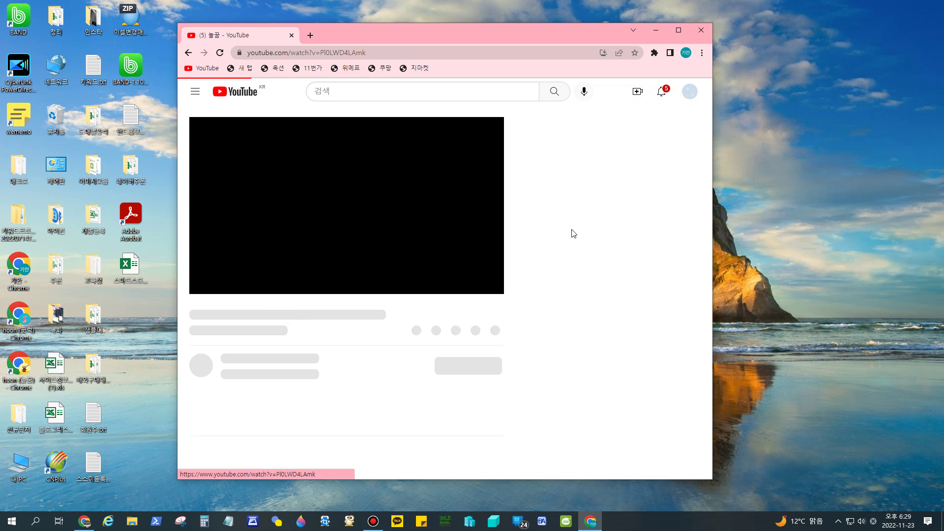
drag(529, 36, 679, 36)
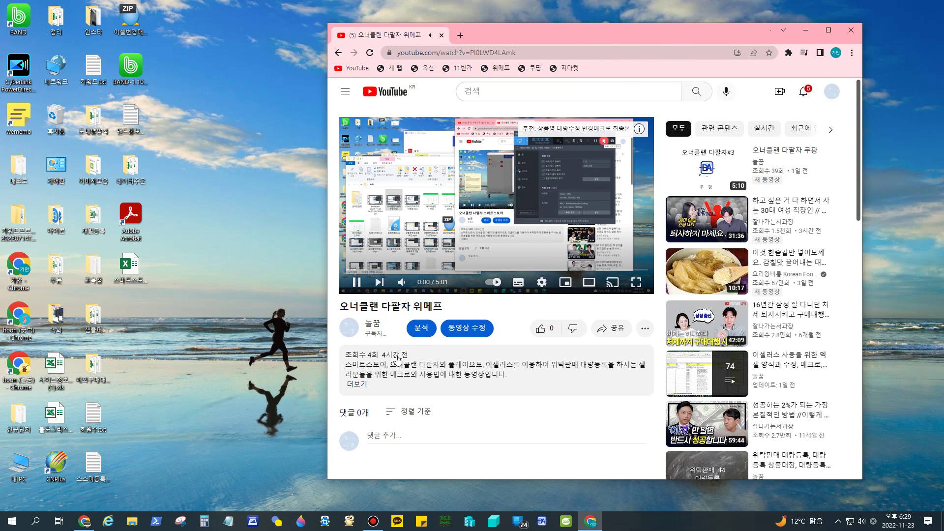
click(353, 384)
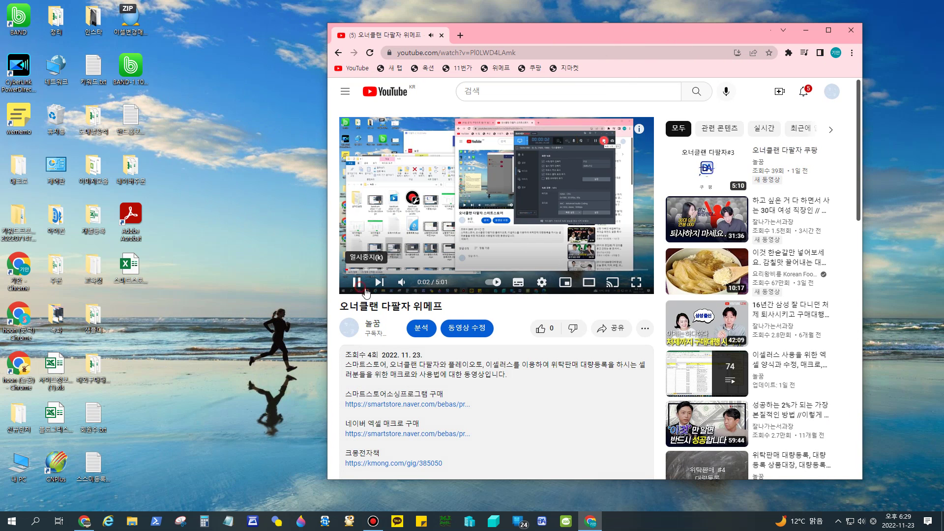
scroll(364, 301, down, 5)
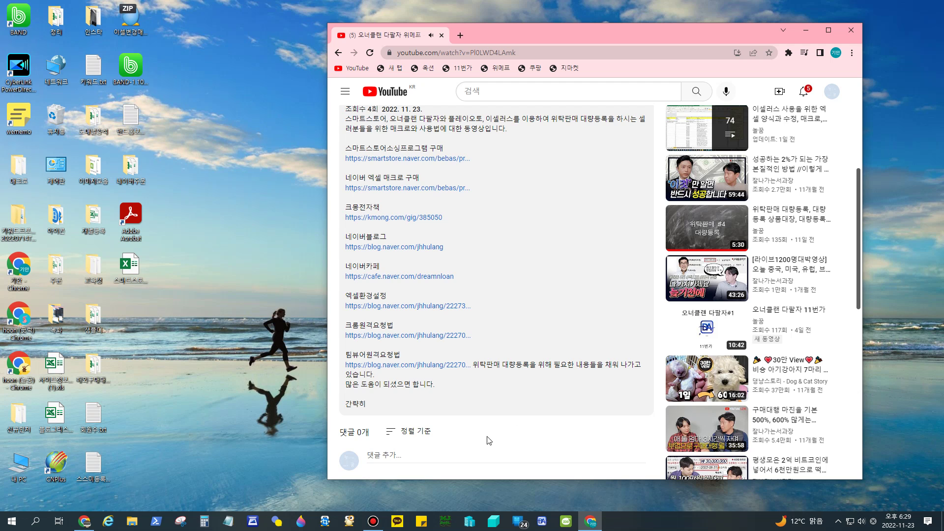